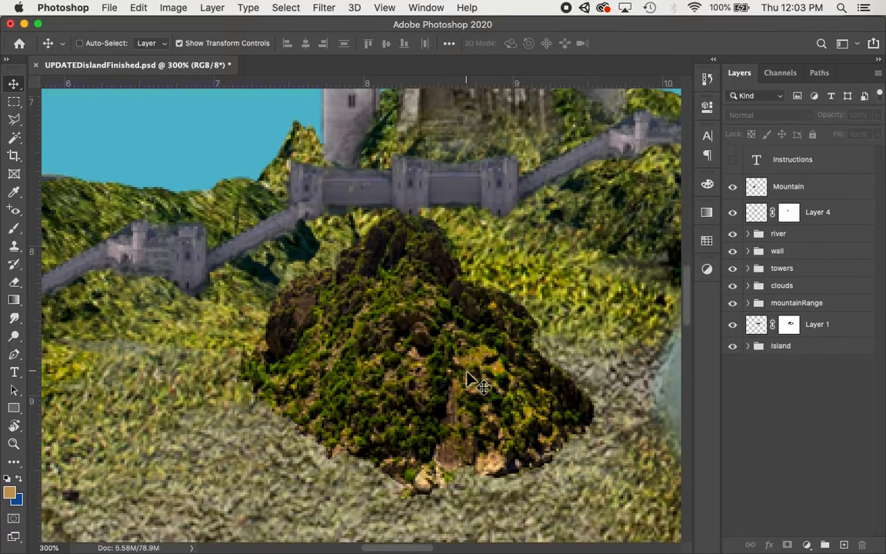
Inspect the Mountain layer and the towers group, zooming out to the whole island and back in.
click(390, 338)
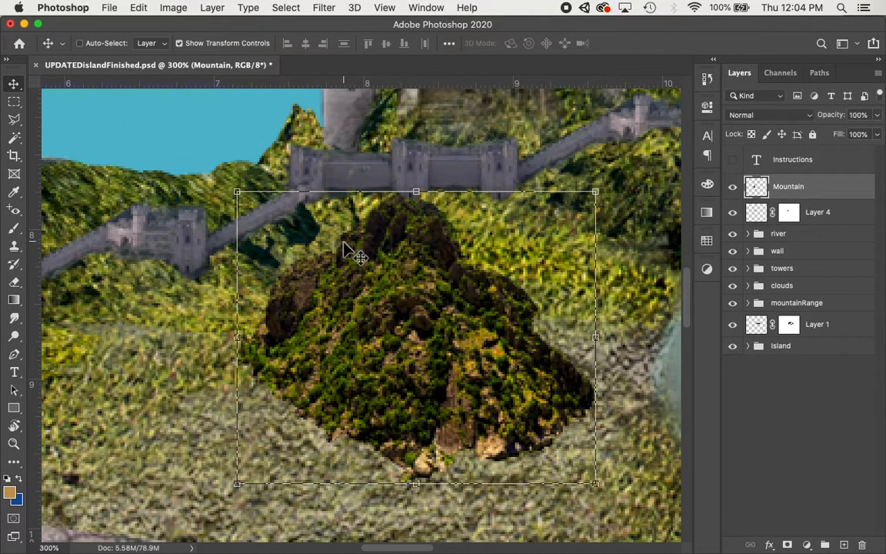
key(super+minus)
key(super+minus)
key(super+minus)
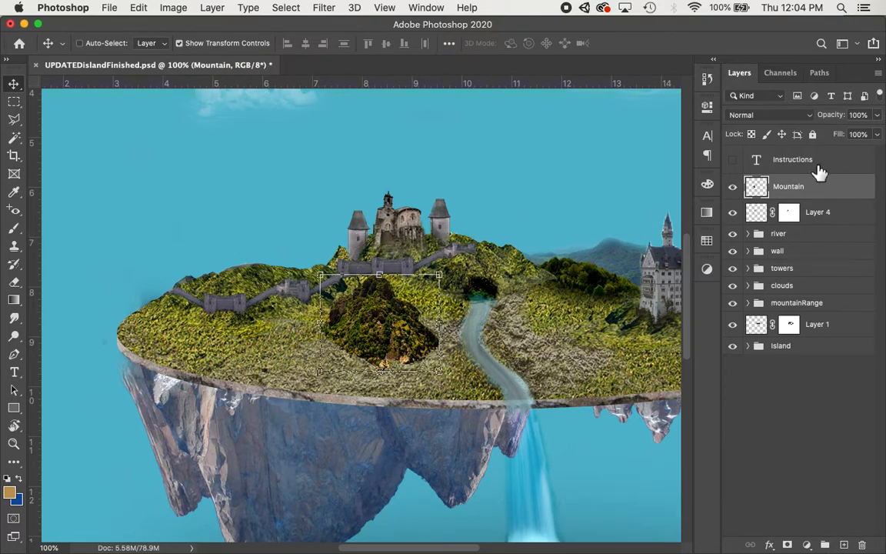
click(792, 288)
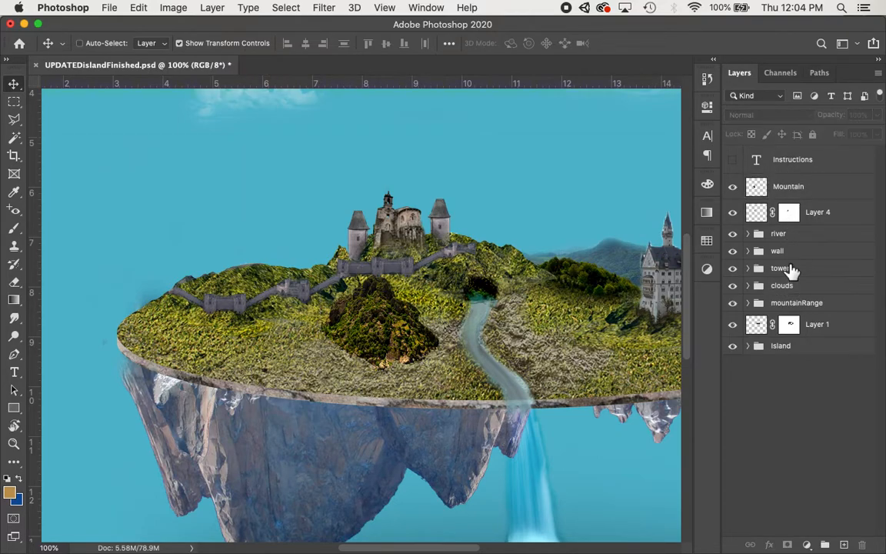
click(791, 271)
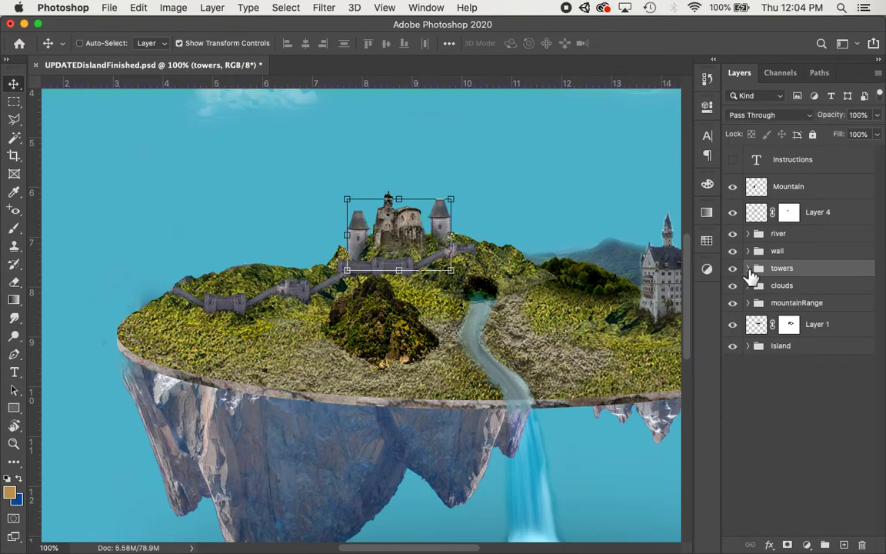
key(super)
key(super+equal)
key(super+equal)
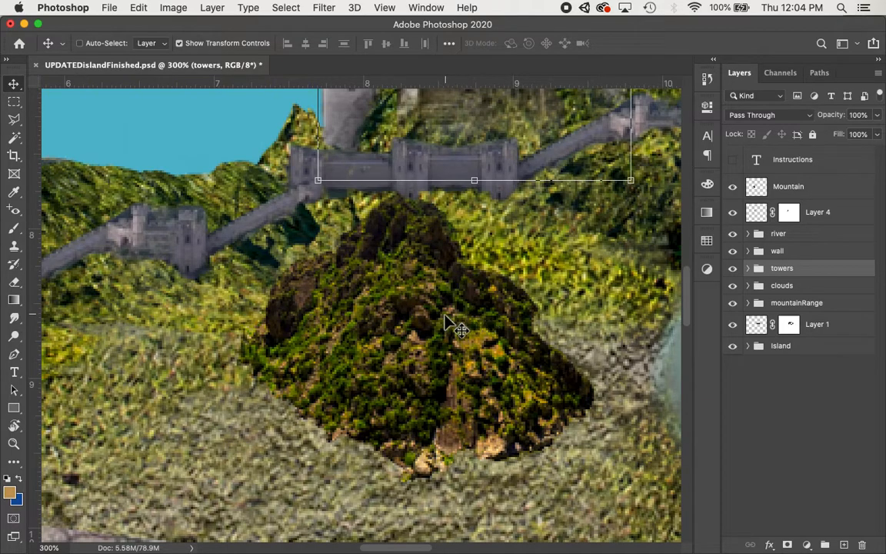
key(super)
super+click(421, 319)
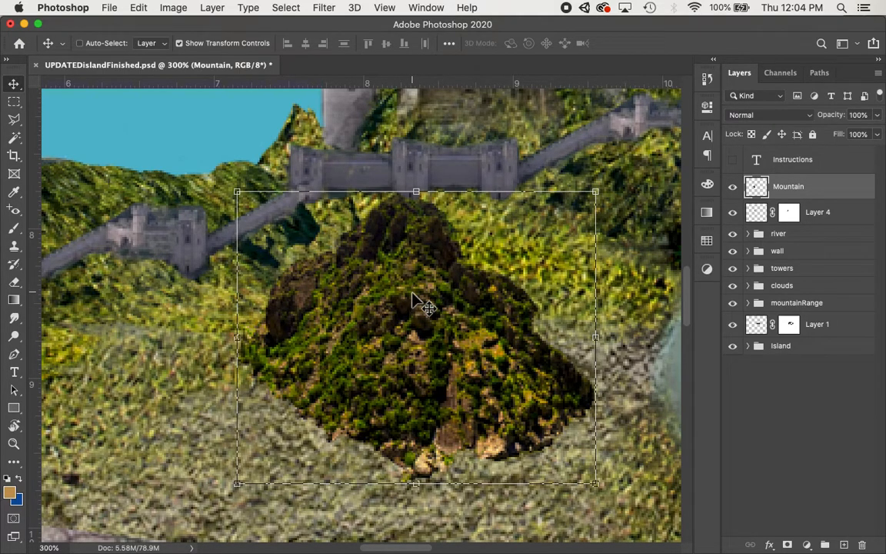
scroll(419, 303, right, 10)
scroll(419, 304, up, 5)
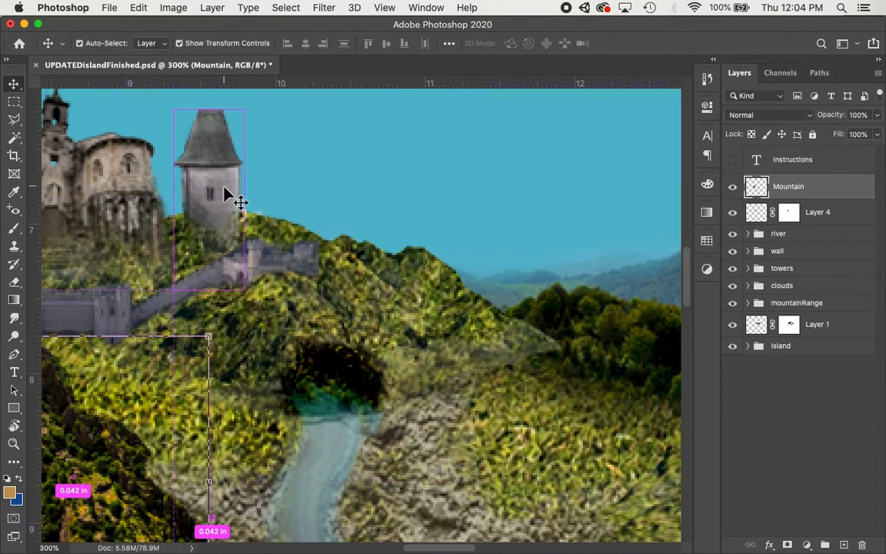
Check which layers hold the tower pillars and the mountain by selecting them on the canvas.
click(224, 187)
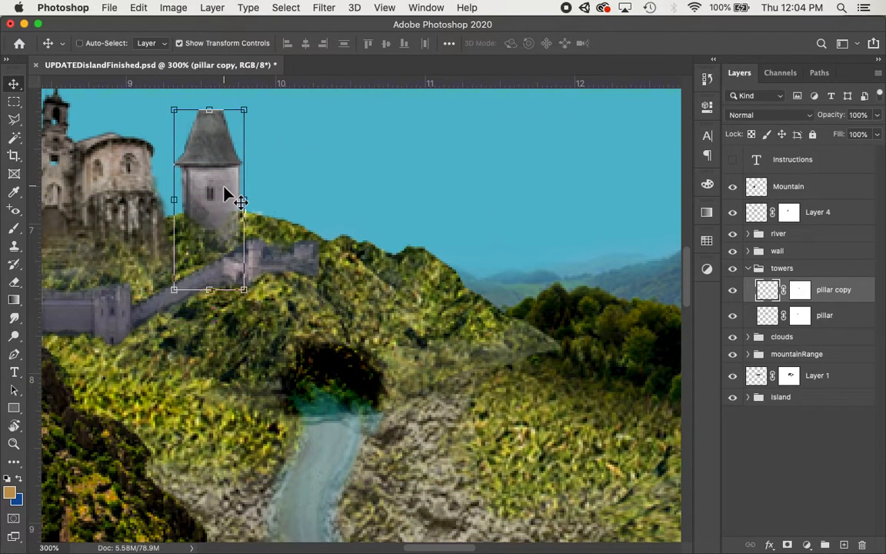
scroll(224, 187, left, 7)
click(238, 206)
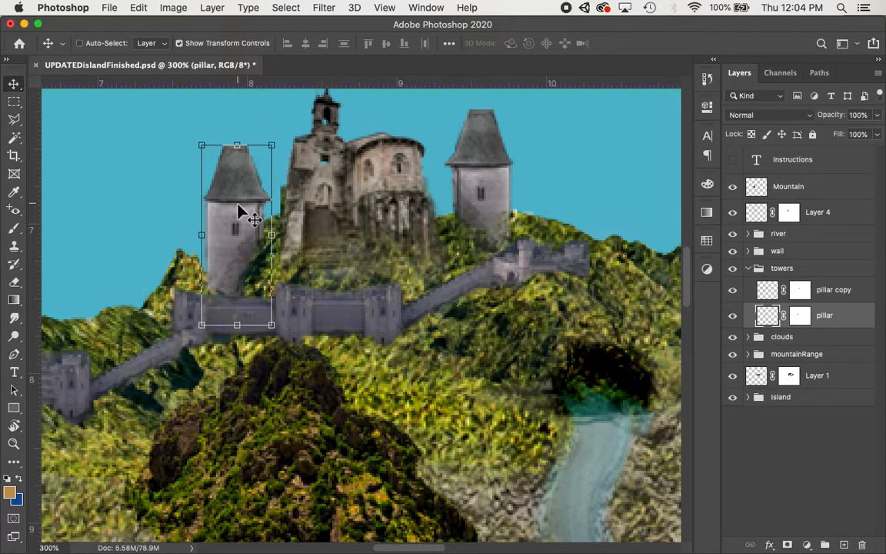
scroll(238, 206, down, 5)
scroll(238, 206, left, 3)
scroll(368, 214, up, 3)
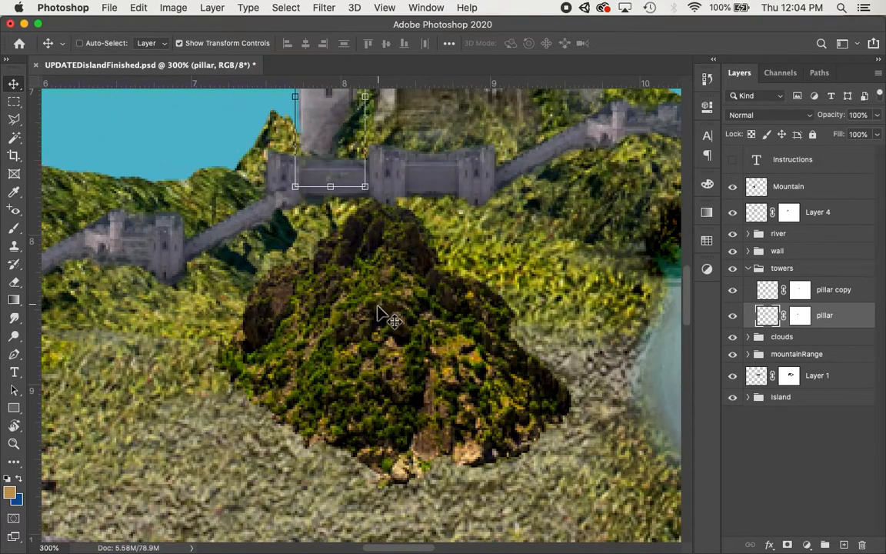
key(super)
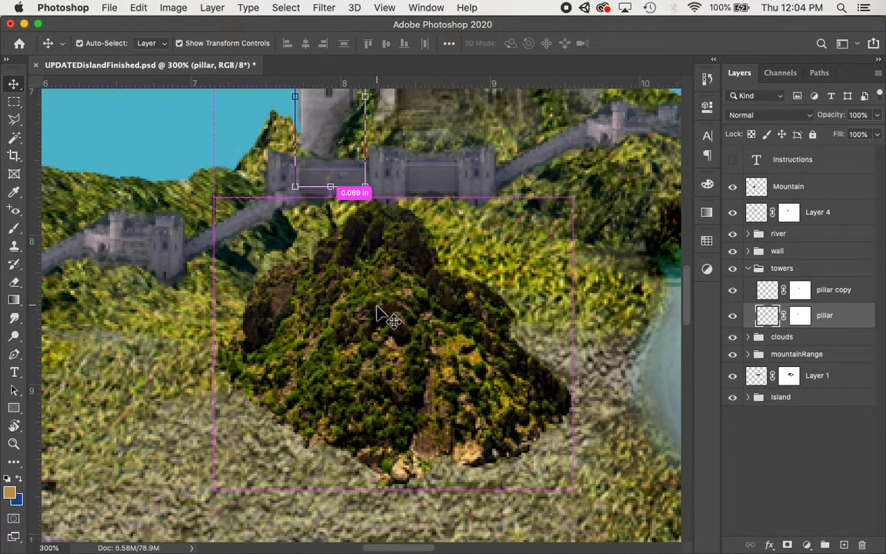
super+click(377, 311)
scroll(381, 311, up, 10)
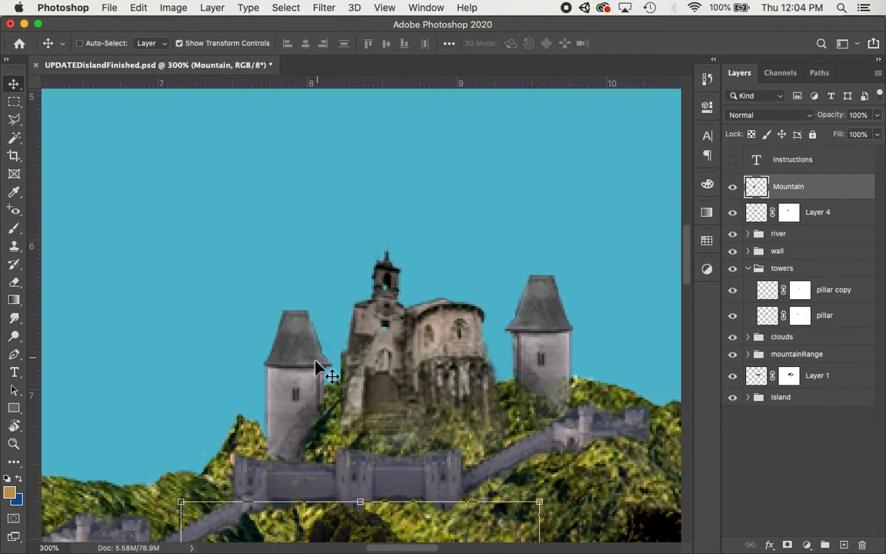
super+click(302, 377)
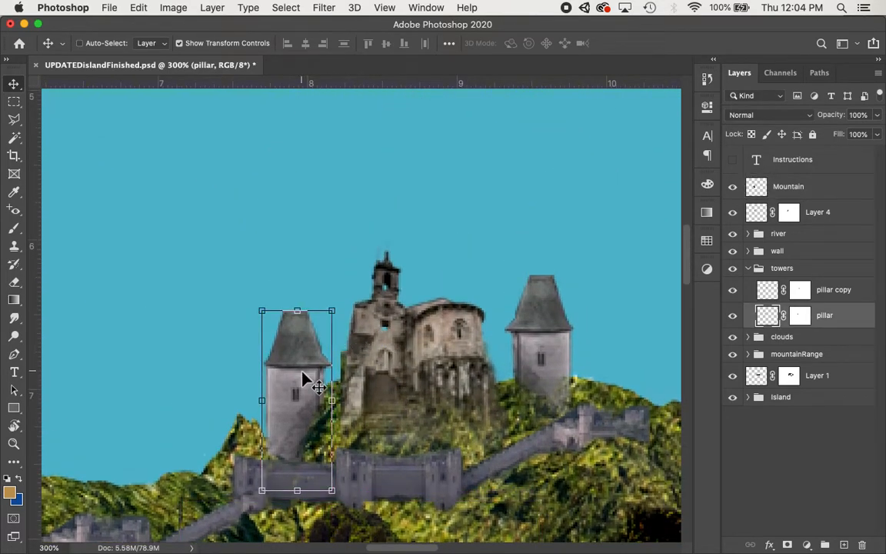
scroll(303, 377, down, 10)
key(super)
super+click(400, 294)
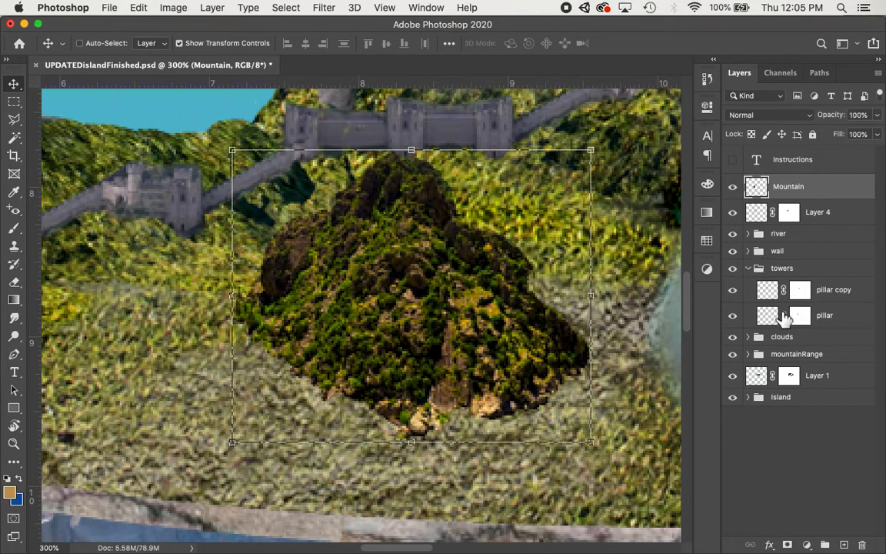
click(748, 269)
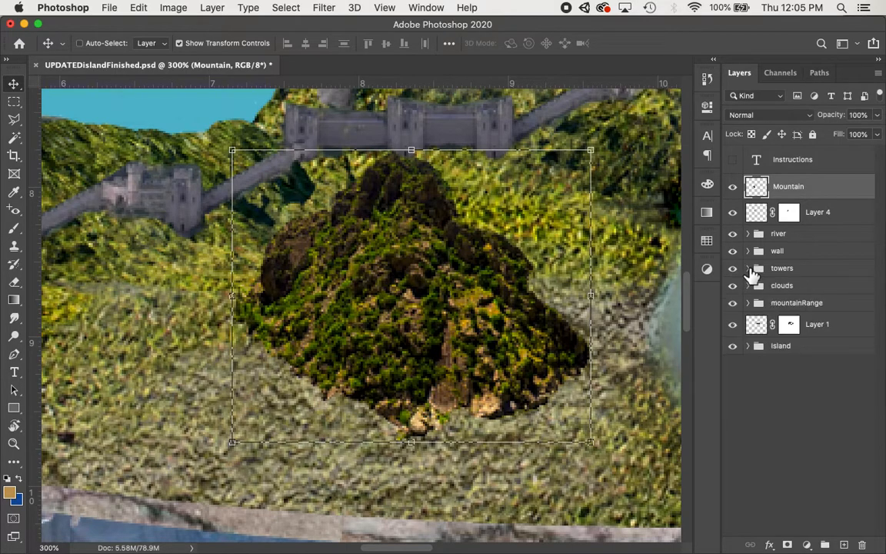
scroll(567, 257, up, 5)
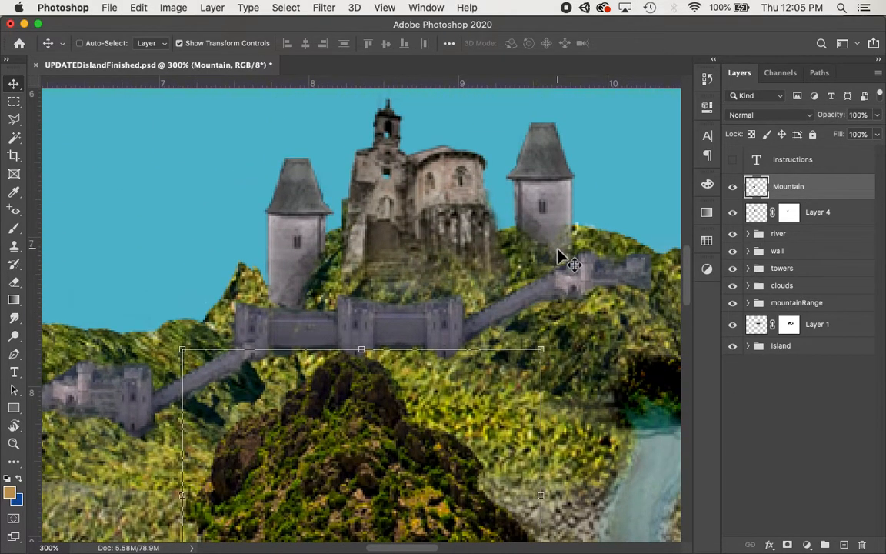
scroll(419, 326, left, 5)
scroll(419, 327, left, 5)
scroll(419, 327, down, 1)
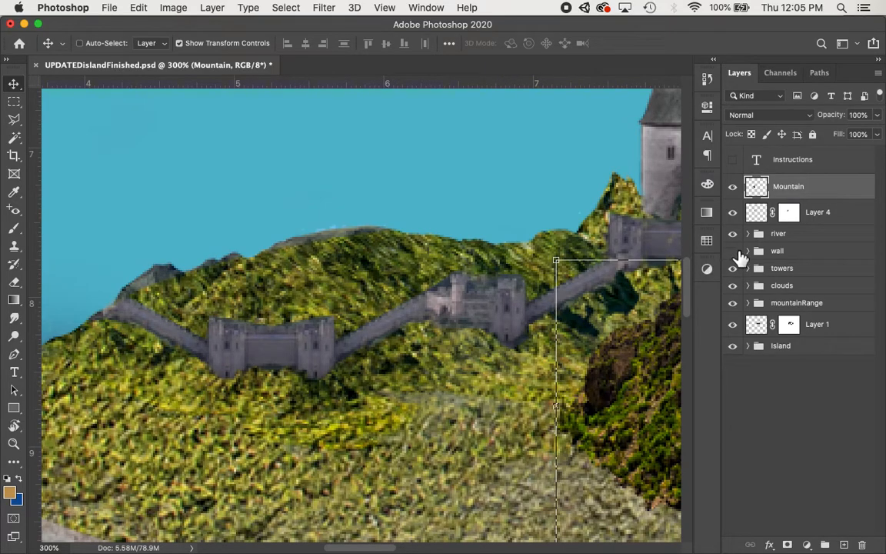
Examine the contents of the wall and towers groups in the layers list.
click(732, 251)
click(732, 252)
click(756, 251)
click(747, 250)
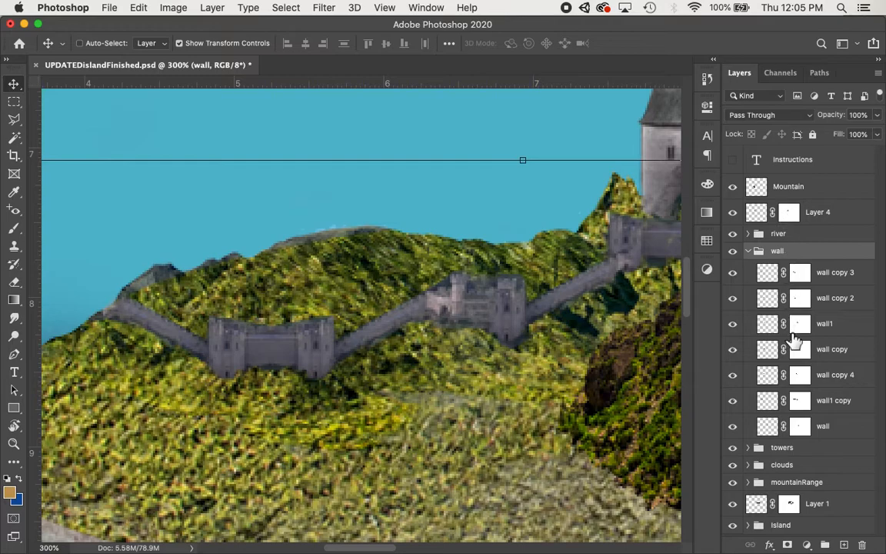
click(749, 448)
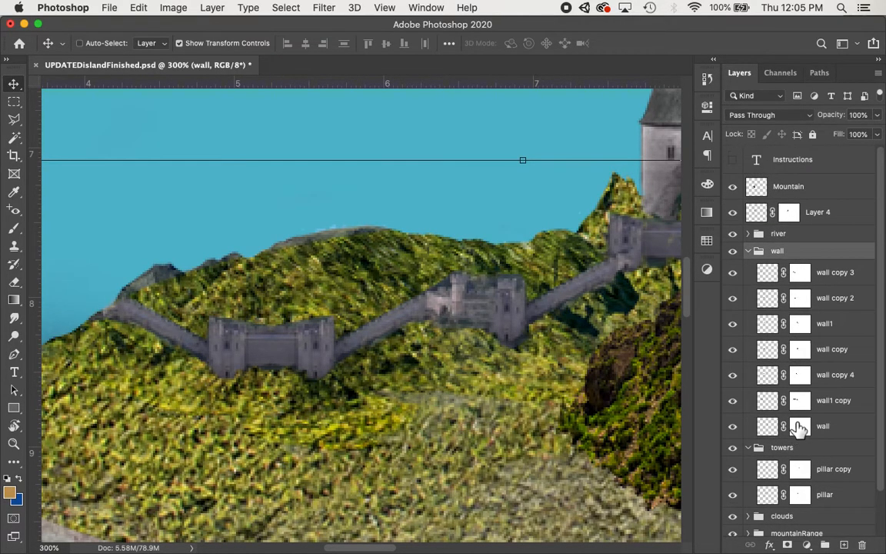
click(749, 449)
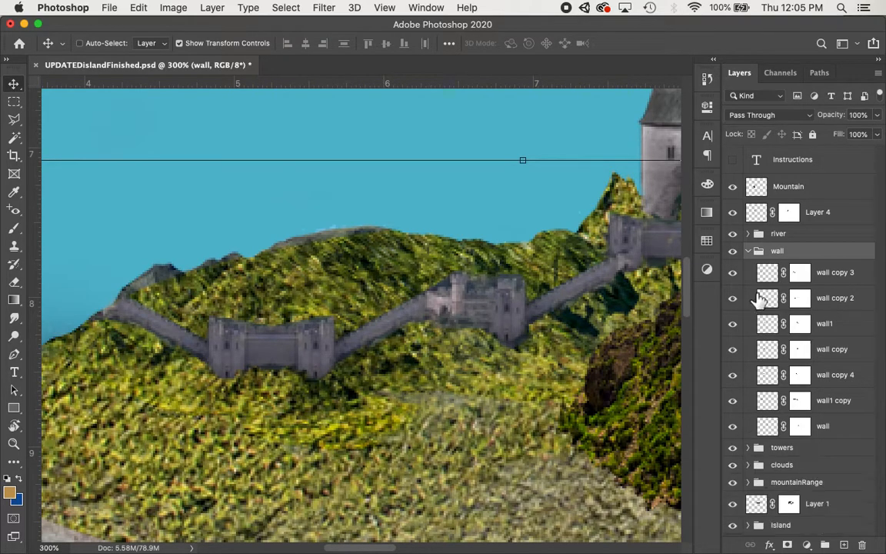
click(749, 252)
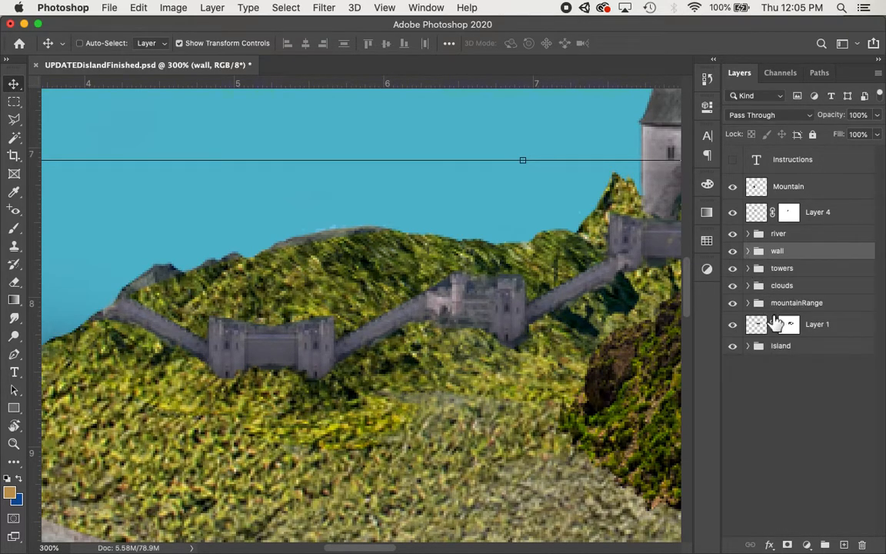
Create a new layer group above the wall group and name it Hill.
click(825, 545)
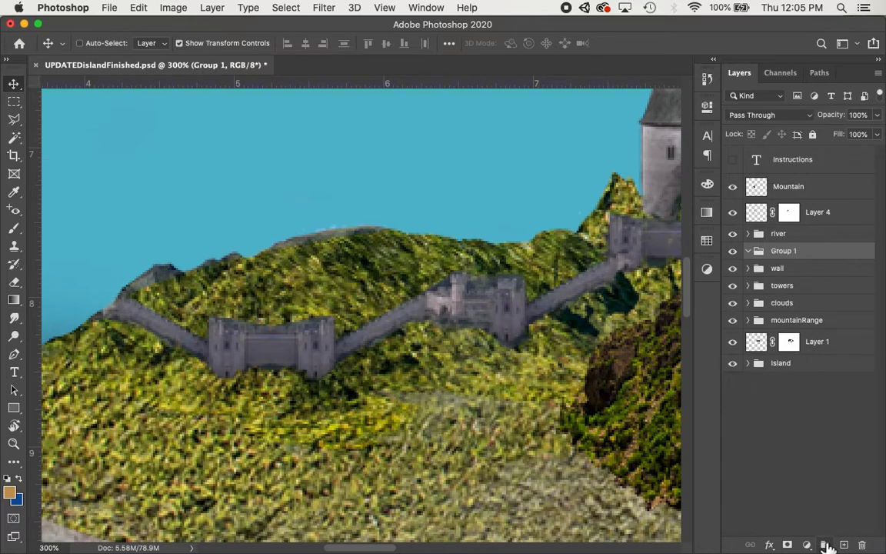
double_click(780, 252)
text(Hill)
key(Return)
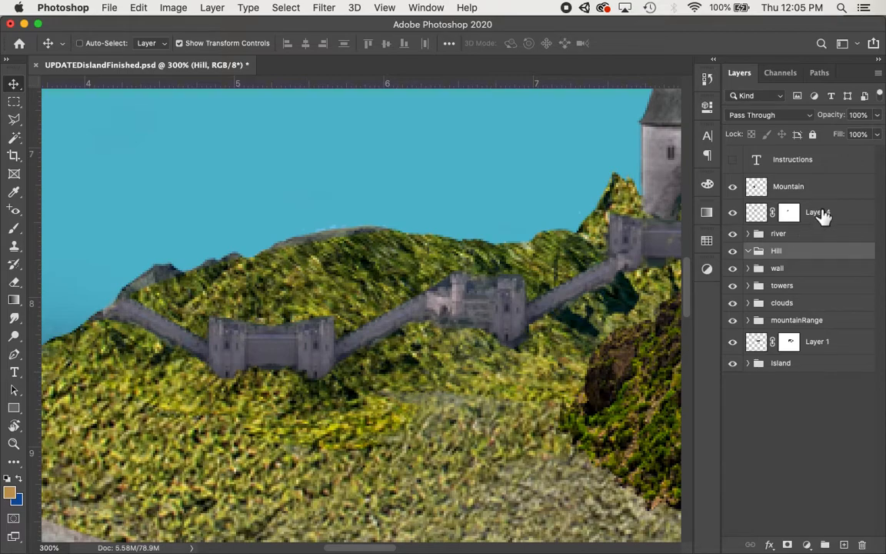
Move the Mountain layer into the Hill group.
drag(786, 198, 787, 274)
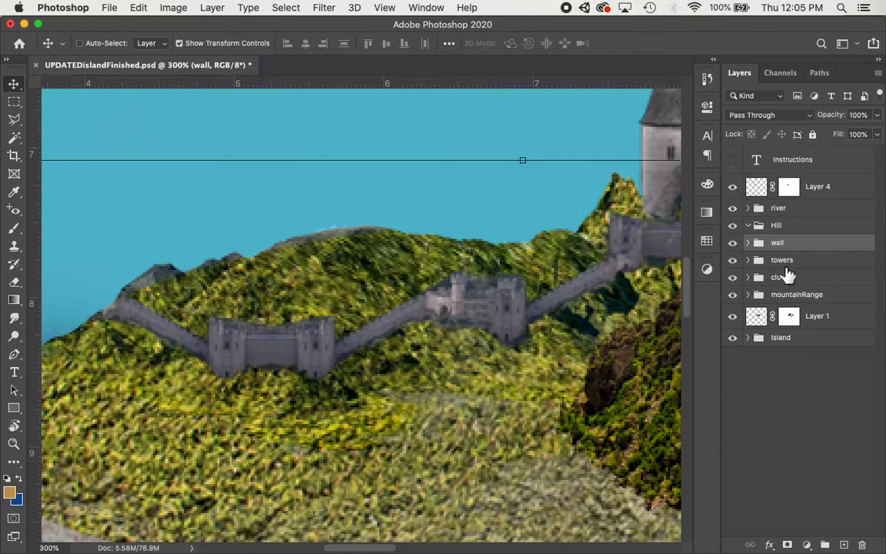
key(super+z)
drag(788, 186, 785, 257)
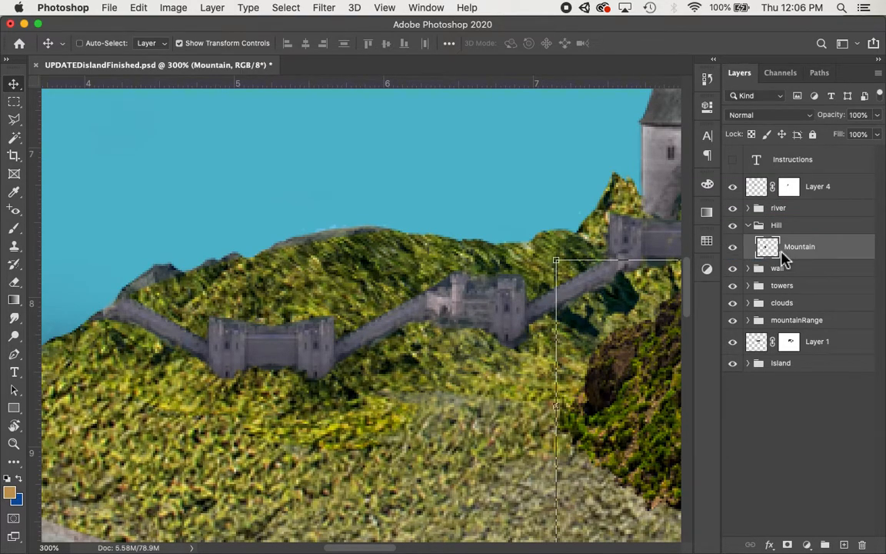
Select the Mountain layer and switch to the Eraser tool with a 15 px brush.
click(749, 226)
click(748, 226)
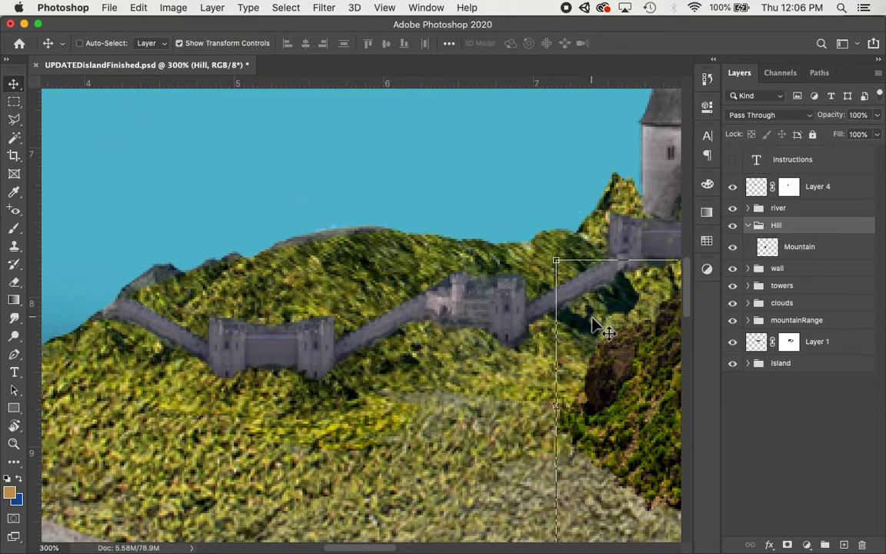
scroll(530, 327, right, 10)
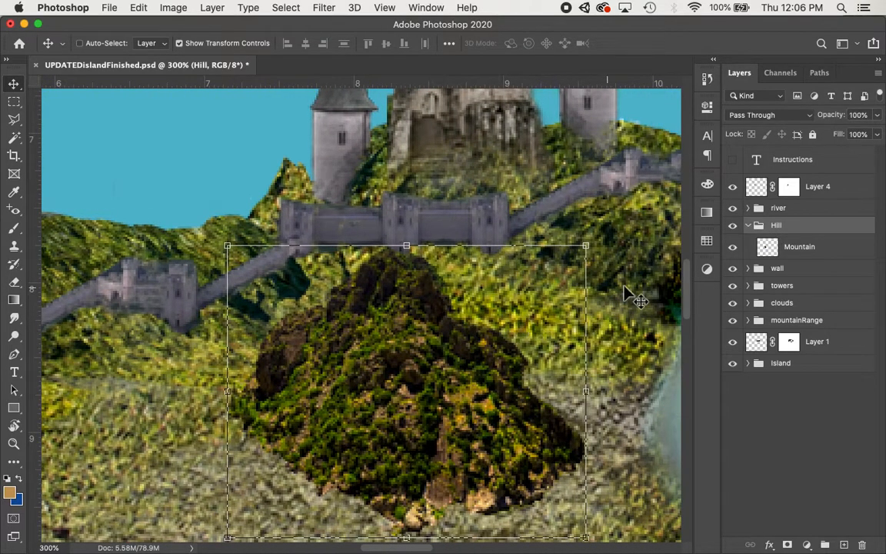
click(780, 247)
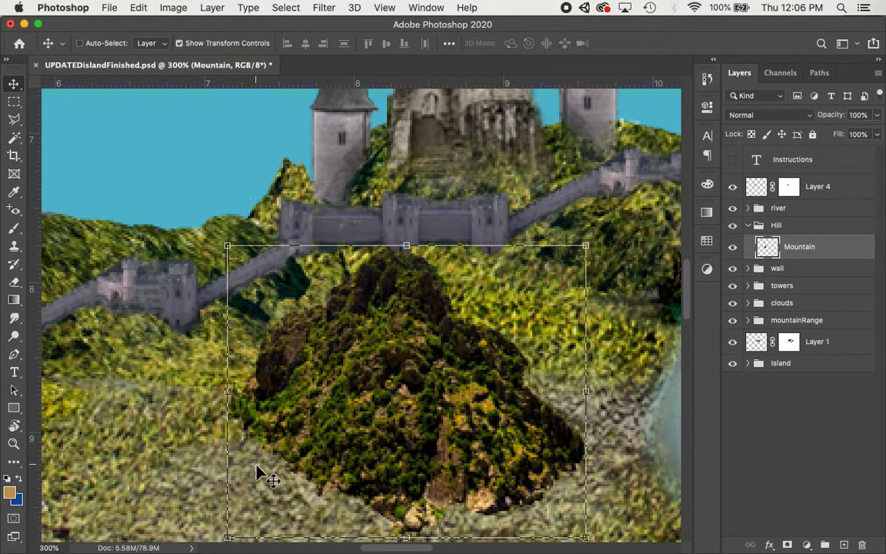
key(e)
key(bracketleft)
key(bracketleft)
key(bracketleft)
key(bracketleft)
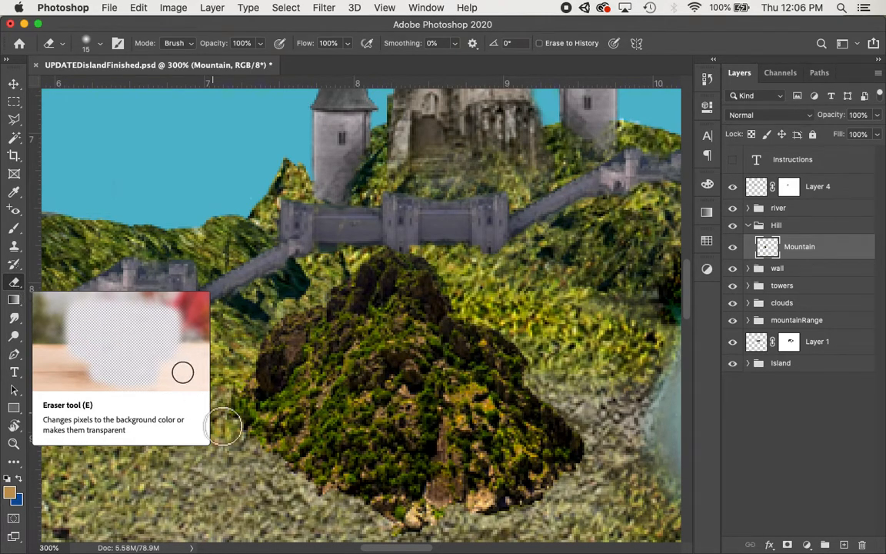
Set the eraser brush hardness to 100%.
click(101, 44)
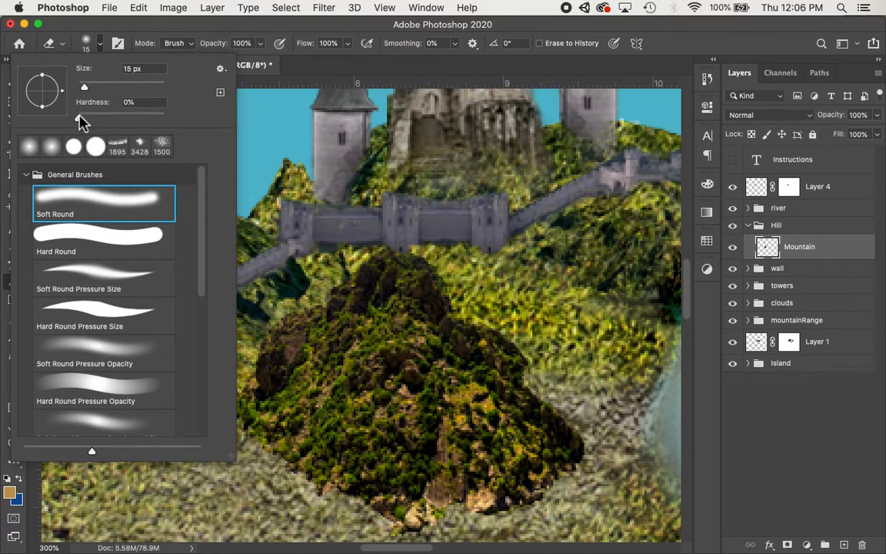
mouse_move(80, 122)
mouse_down()
mouse_move(153, 122)
mouse_move(75, 121)
mouse_up()
key(Return)
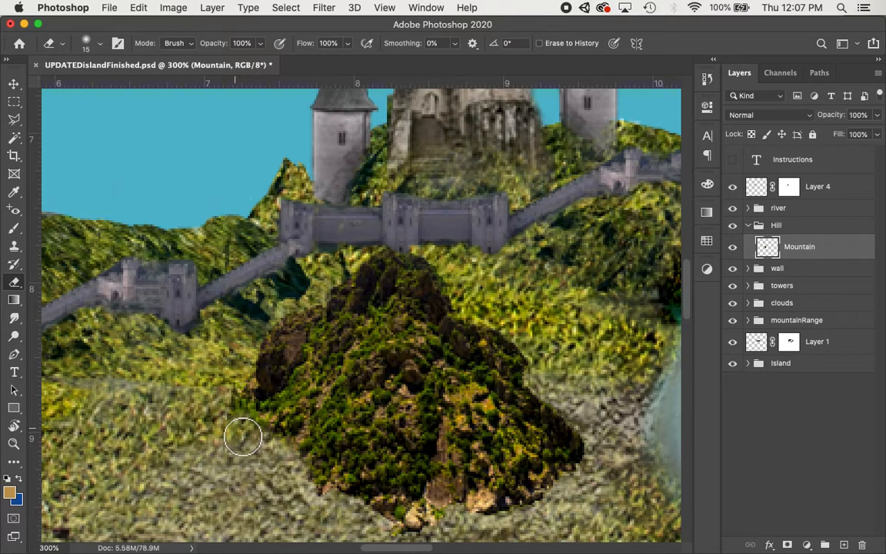
click(98, 44)
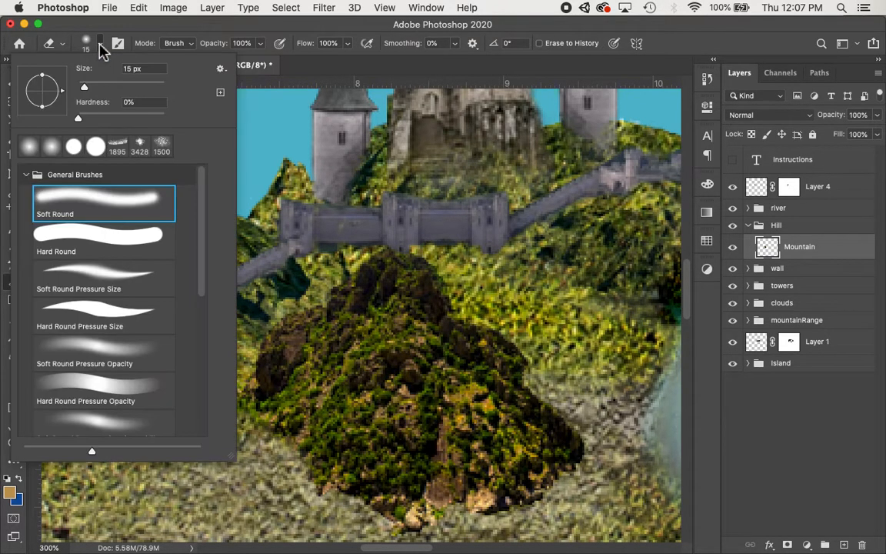
drag(80, 117, 185, 123)
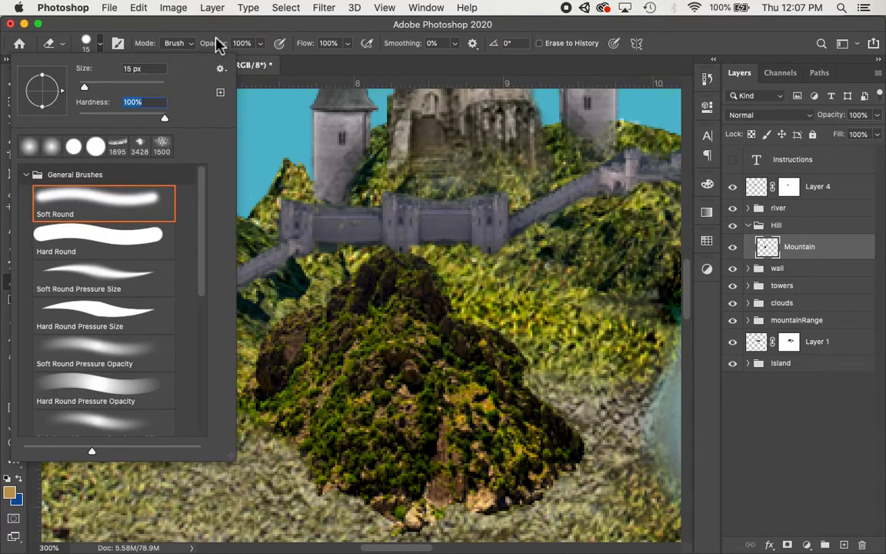
click(218, 37)
Try erasing along the mountain's lower left edge, then undo the strokes.
mouse_move(300, 449)
mouse_down()
mouse_move(308, 478)
mouse_move(350, 514)
mouse_move(355, 500)
mouse_move(343, 498)
mouse_up()
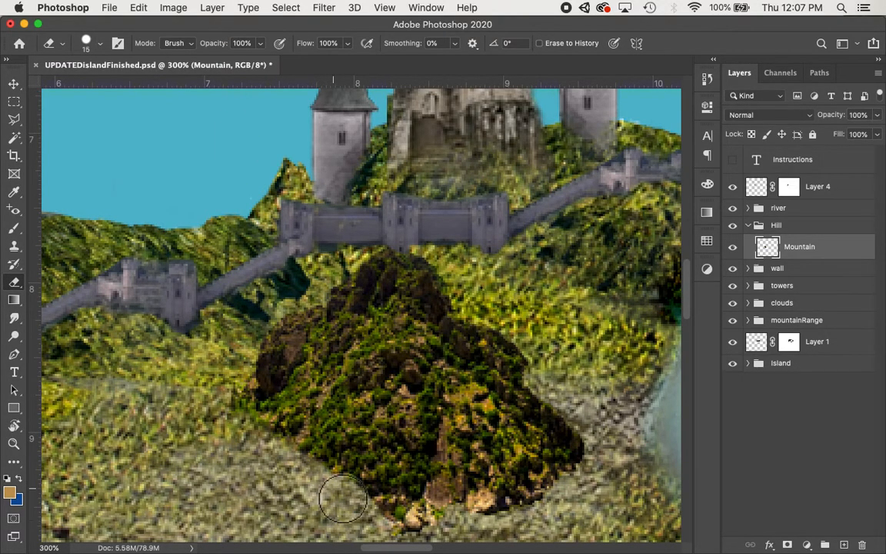
key(super+z)
key(super+z)
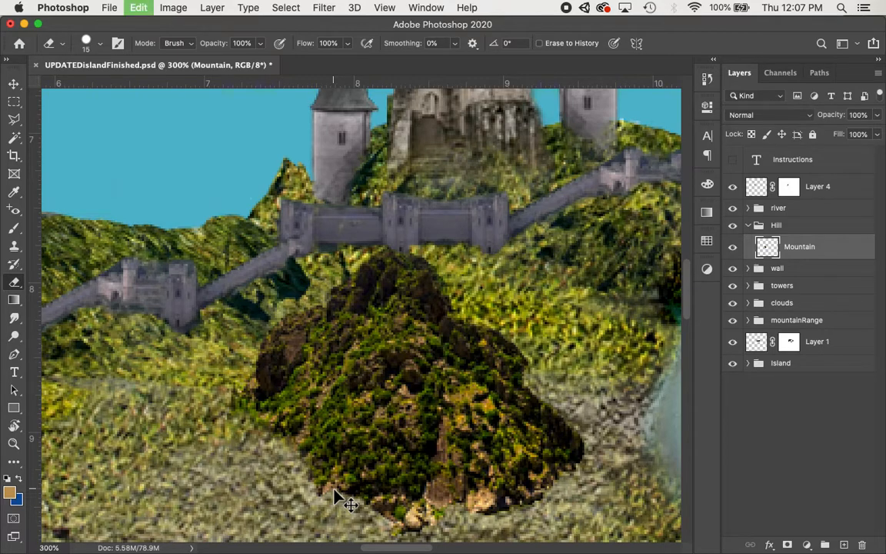
Set the eraser brush to 0% hardness and a size of 25 px.
click(101, 45)
drag(163, 118, 70, 118)
click(160, 25)
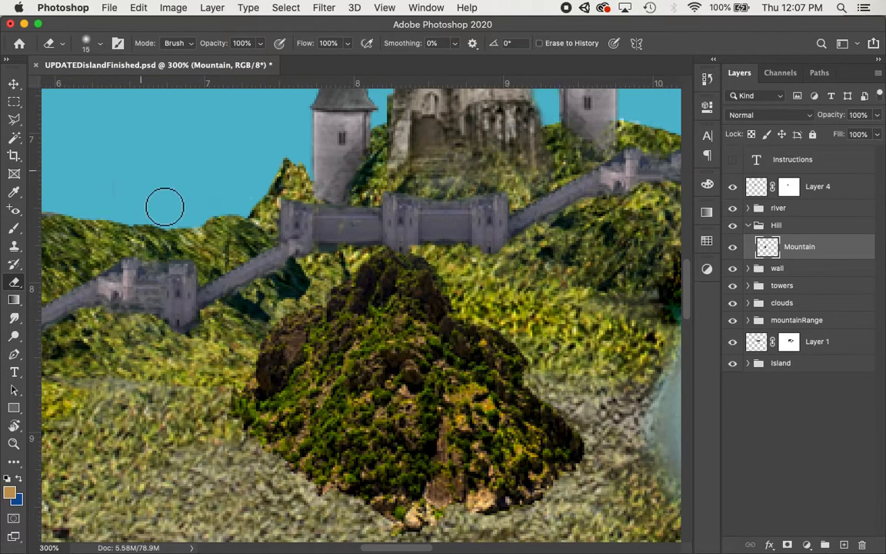
key(bracketright)
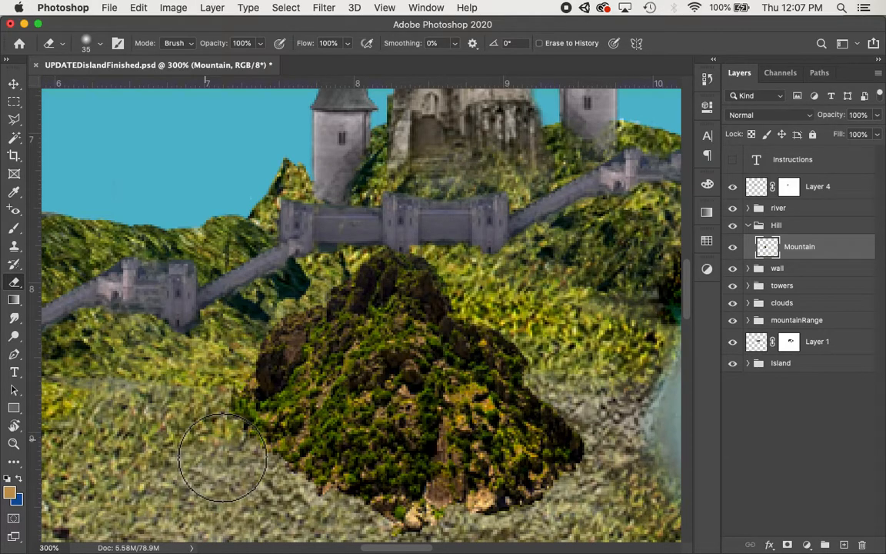
key(bracketleft)
key(bracketleft)
key(bracketleft)
key(bracketleft)
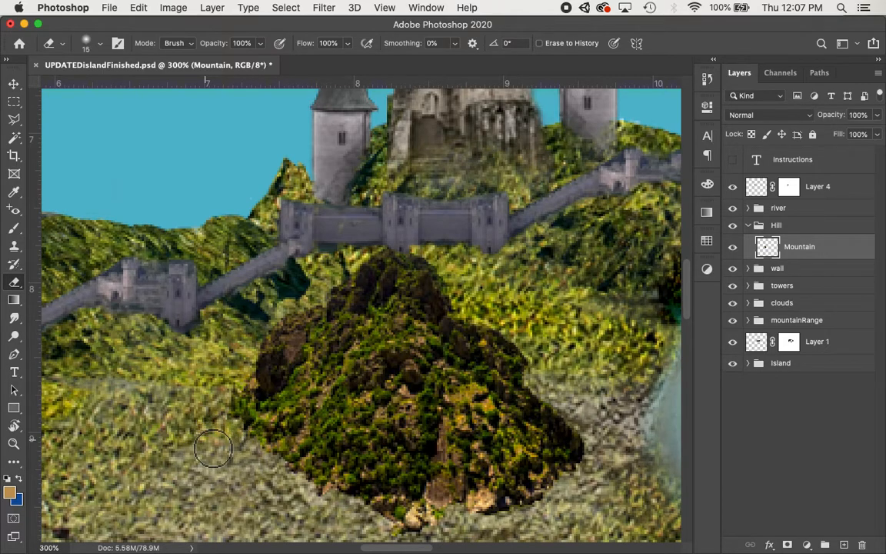
key(bracketright)
key(bracketright)
key(bracketright)
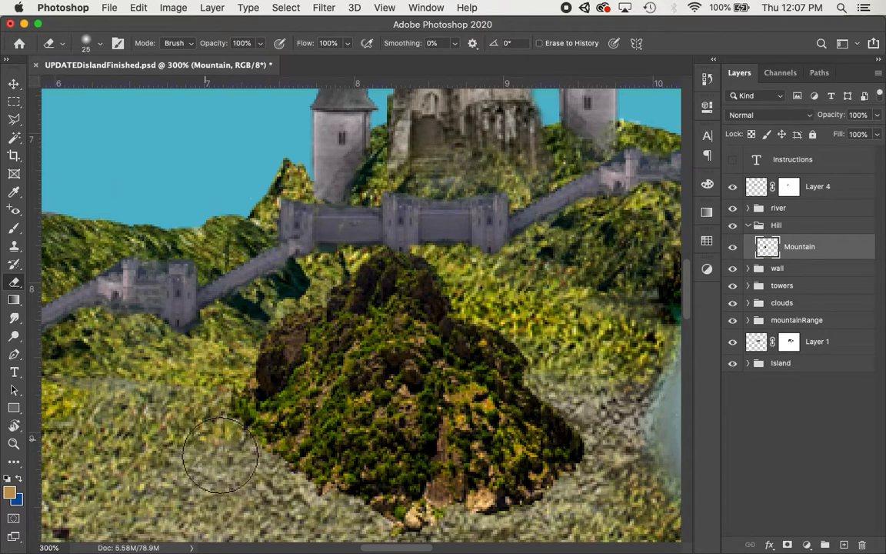
key(bracketleft)
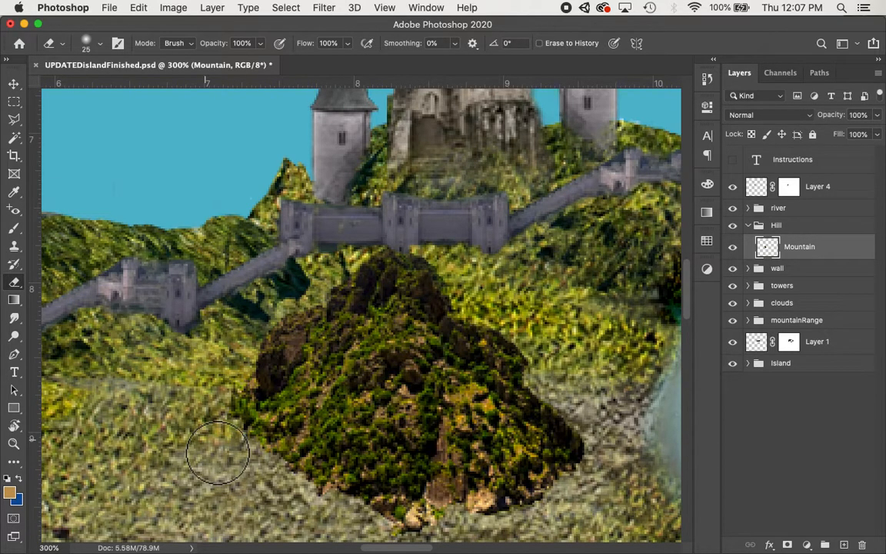
Erase along the mountain's left and lower edges at 62% and then 22% eraser opacity.
mouse_move(236, 455)
mouse_down()
mouse_move(226, 431)
mouse_move(247, 464)
mouse_move(321, 518)
mouse_move(376, 526)
mouse_move(332, 510)
mouse_move(271, 464)
mouse_move(233, 395)
mouse_up()
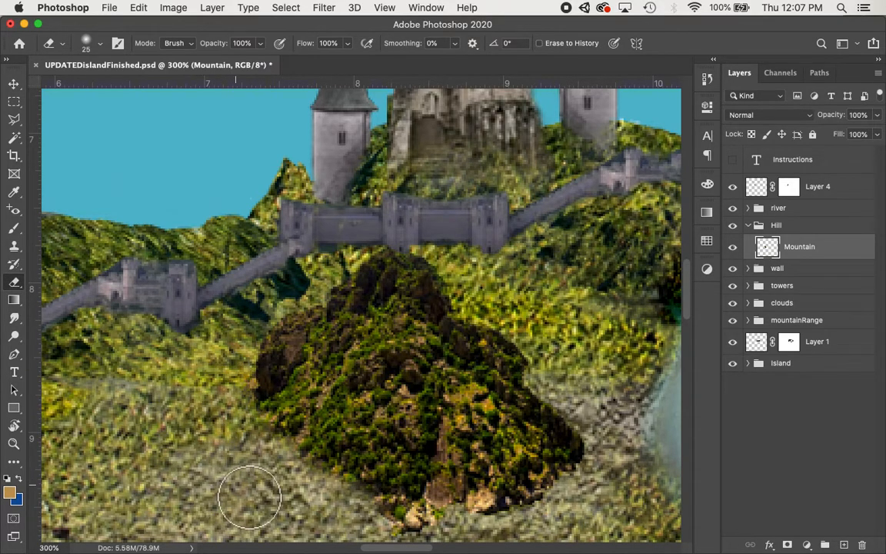
click(260, 43)
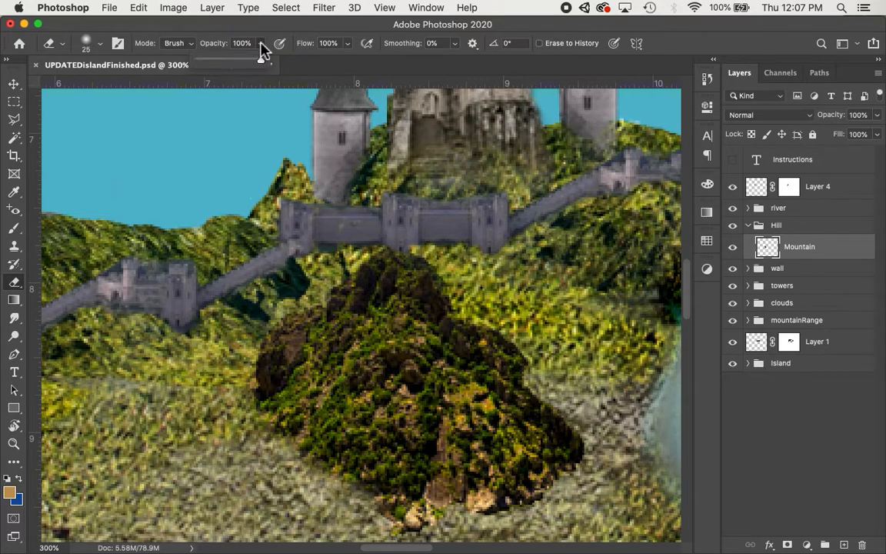
drag(262, 66, 236, 66)
mouse_move(269, 380)
mouse_down()
mouse_move(282, 449)
mouse_move(323, 489)
mouse_move(364, 506)
mouse_move(326, 479)
mouse_move(329, 499)
mouse_move(378, 528)
mouse_move(490, 536)
mouse_move(544, 532)
mouse_move(601, 468)
mouse_move(600, 429)
mouse_move(571, 433)
mouse_move(578, 410)
mouse_move(549, 373)
mouse_move(544, 395)
mouse_move(530, 348)
mouse_up()
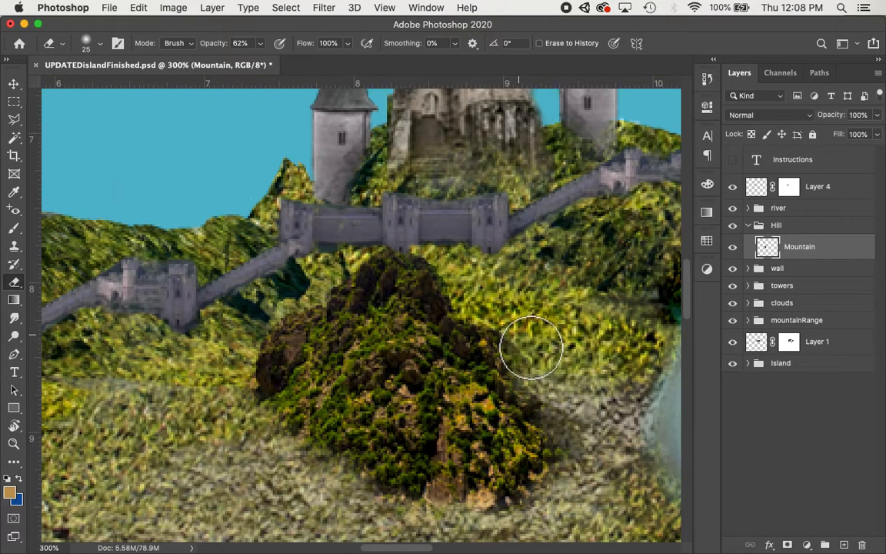
mouse_move(260, 43)
mouse_down()
mouse_move(259, 72)
mouse_move(233, 66)
mouse_up()
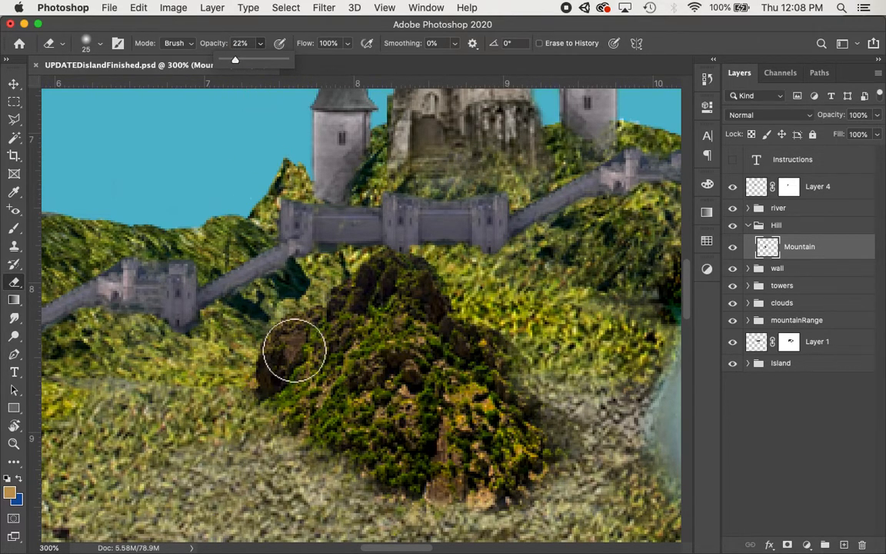
mouse_move(321, 460)
mouse_down()
mouse_move(280, 411)
mouse_move(317, 454)
mouse_move(352, 476)
mouse_move(395, 481)
mouse_move(426, 508)
mouse_move(537, 486)
mouse_move(547, 419)
mouse_move(492, 311)
mouse_move(530, 317)
mouse_up()
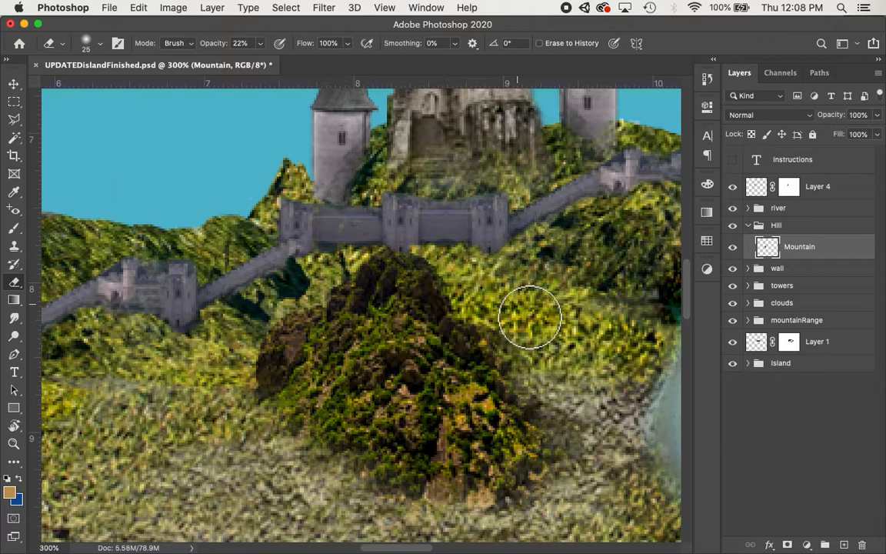
Undo the eraser strokes, reverting the document to the Layer Order history state.
scroll(530, 317, right, 5)
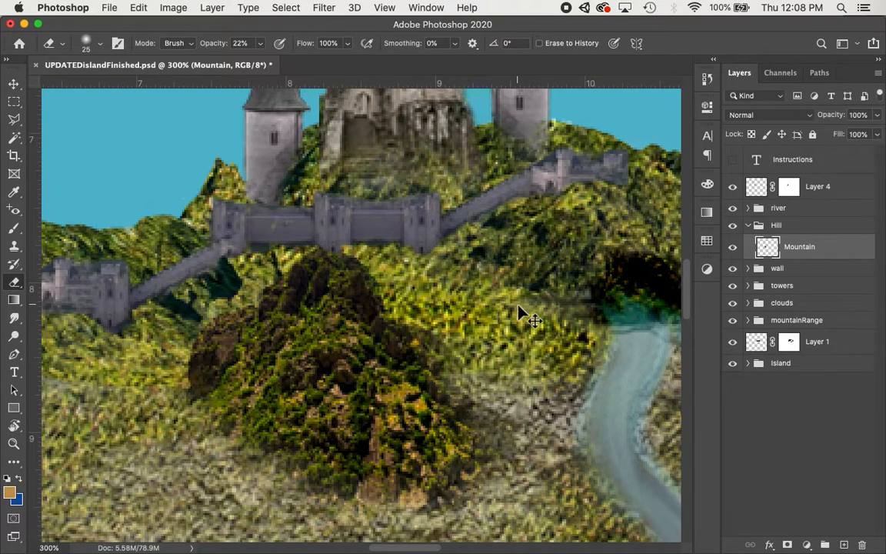
key(super+z)
key(super+z)
key(super+z)
key(super+z)
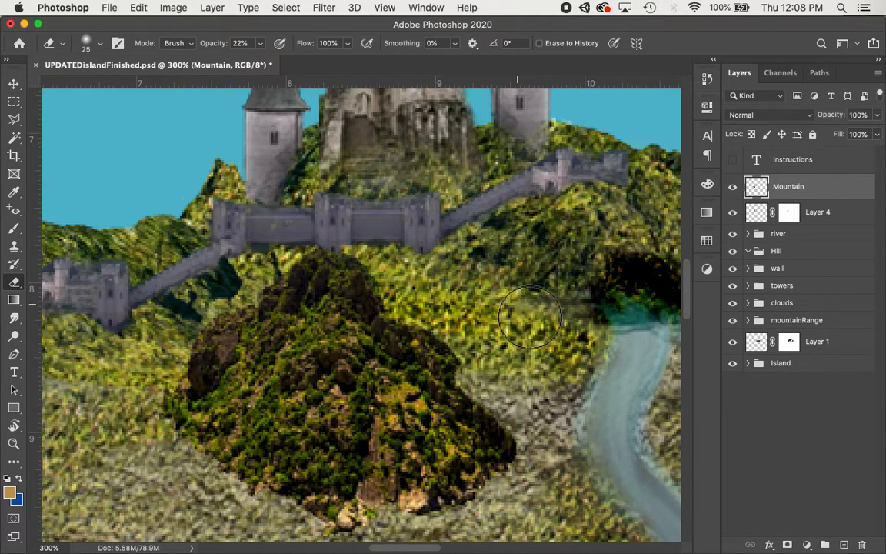
click(707, 80)
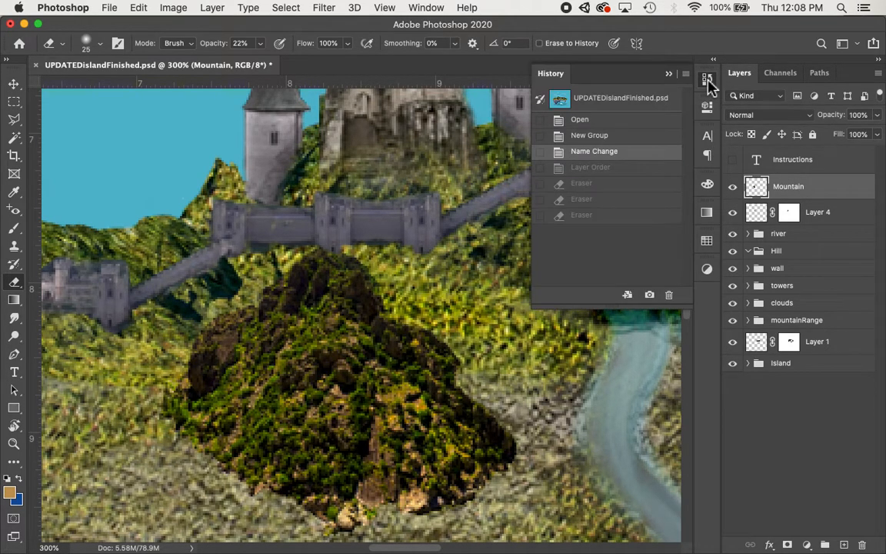
click(599, 168)
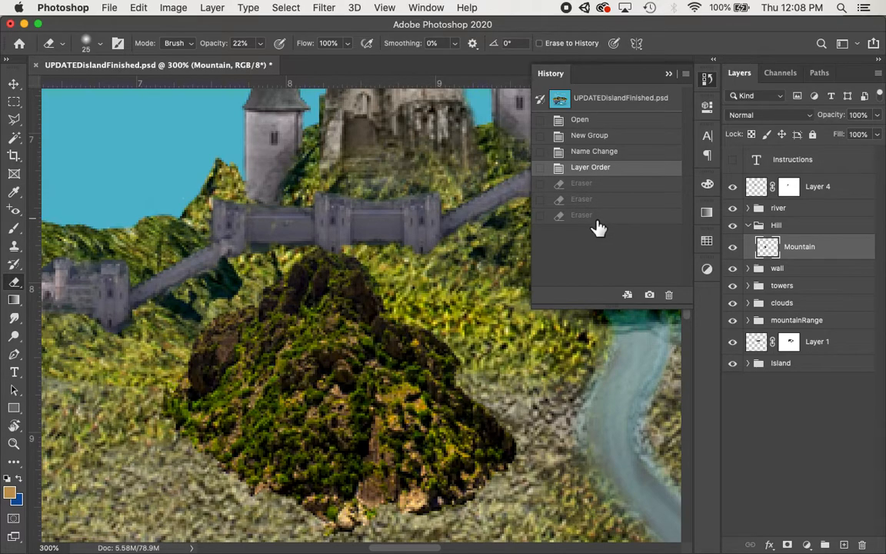
click(668, 75)
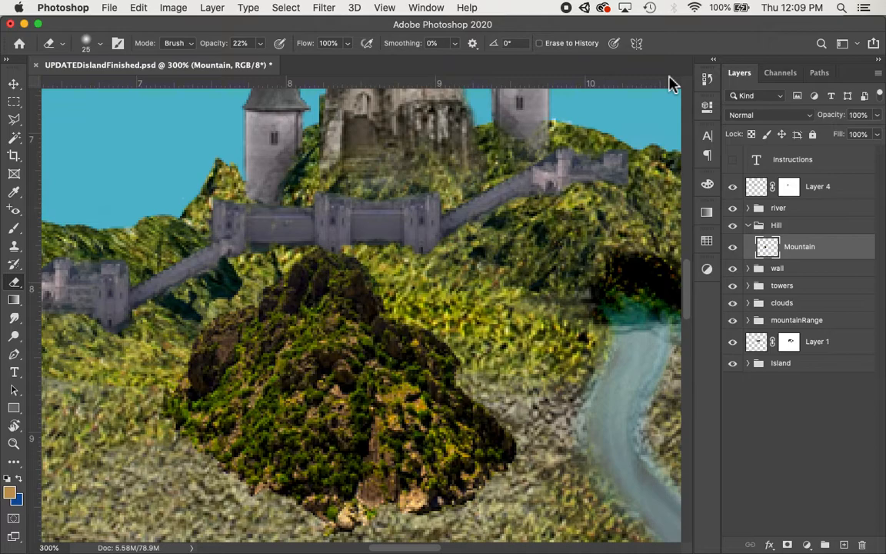
Add a layer mask to the Mountain layer.
scroll(444, 319, down, 5)
scroll(444, 319, left, 3)
scroll(444, 326, up, 2)
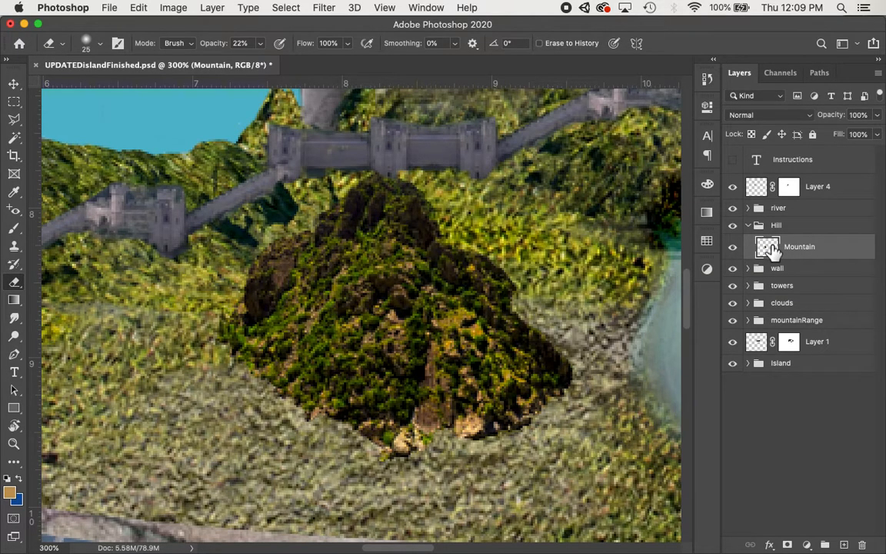
click(788, 543)
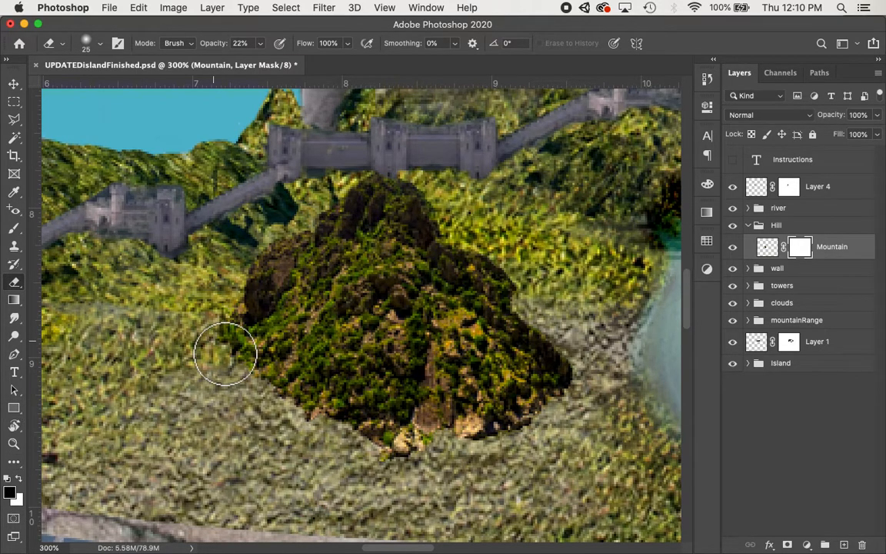
Switch to the Brush tool with a 25 px soft brush at 79% opacity.
key(b)
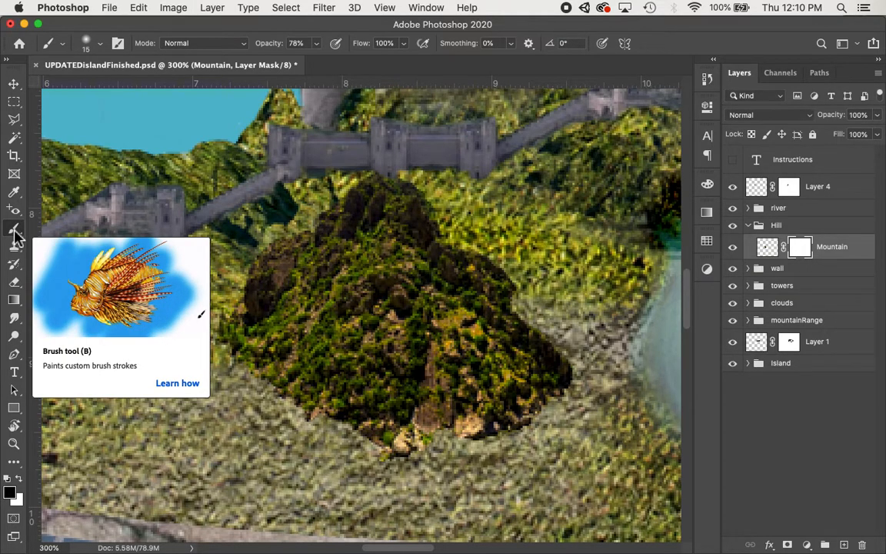
click(100, 44)
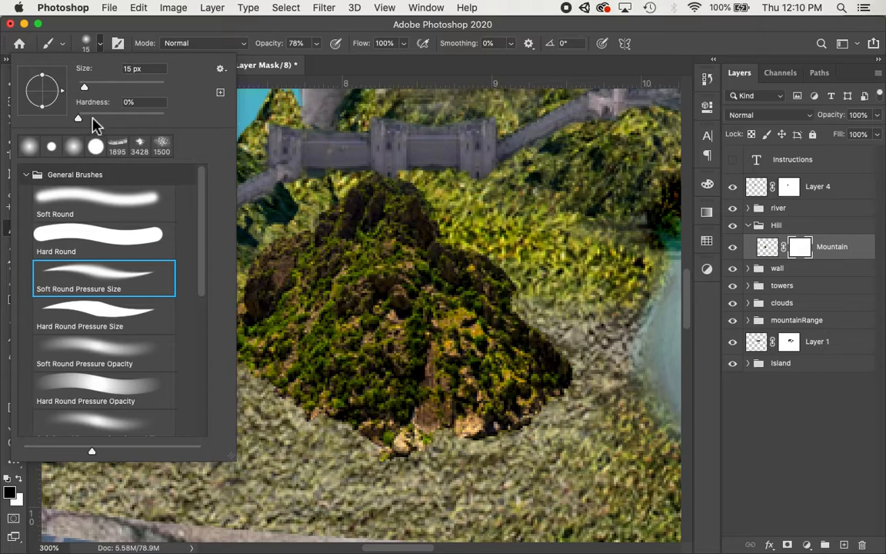
click(225, 28)
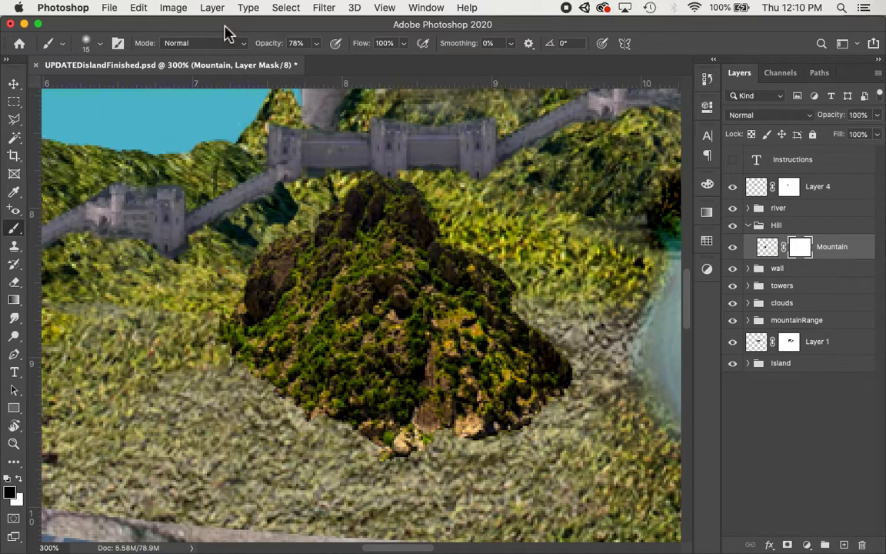
click(315, 44)
mouse_move(318, 65)
mouse_down()
mouse_move(338, 66)
mouse_move(321, 69)
mouse_up()
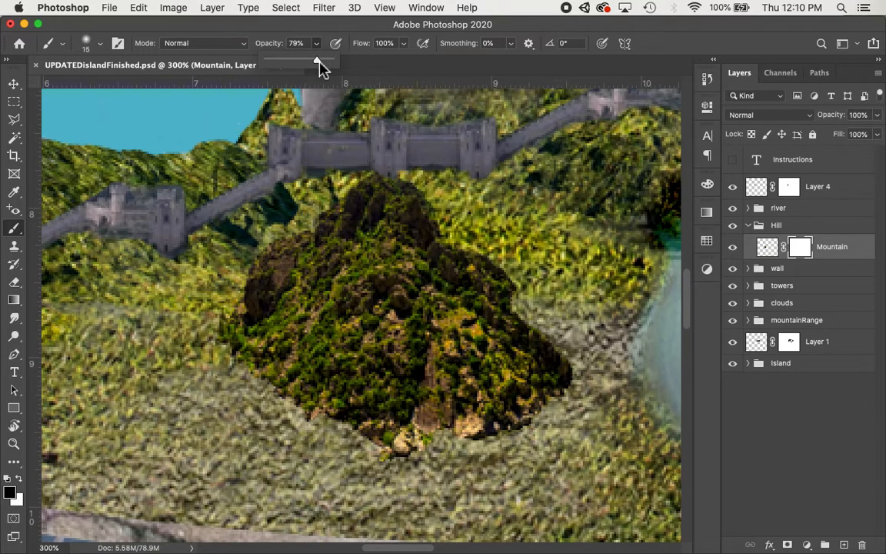
click(317, 30)
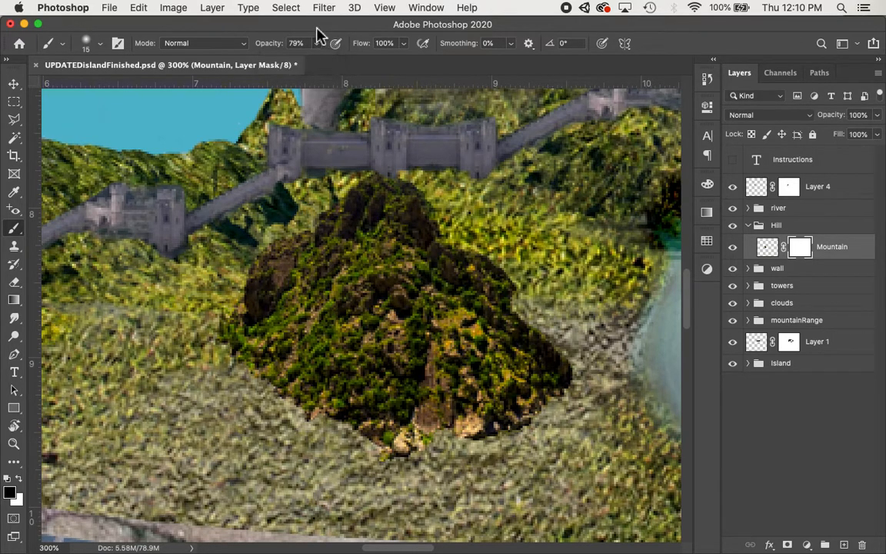
key(bracketright)
key(bracketright)
key(bracketright)
key(bracketright)
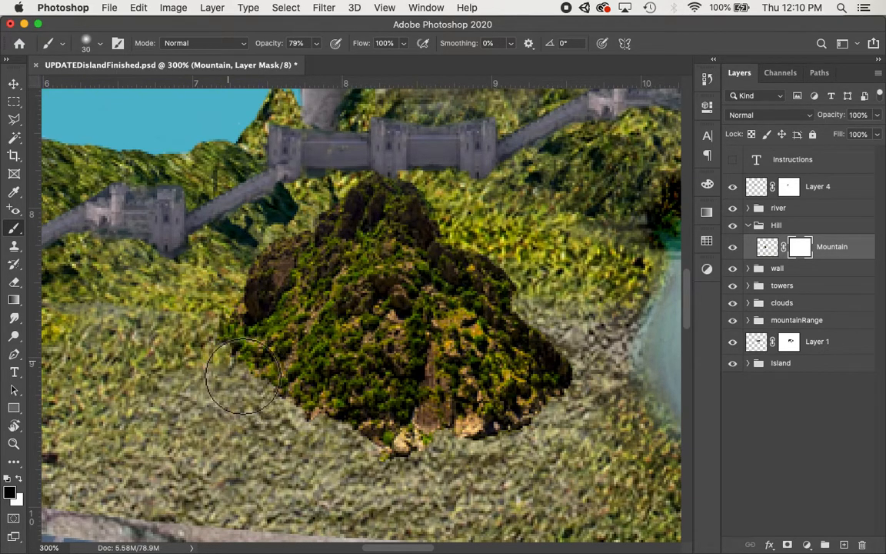
key(bracketleft)
key(bracketleft)
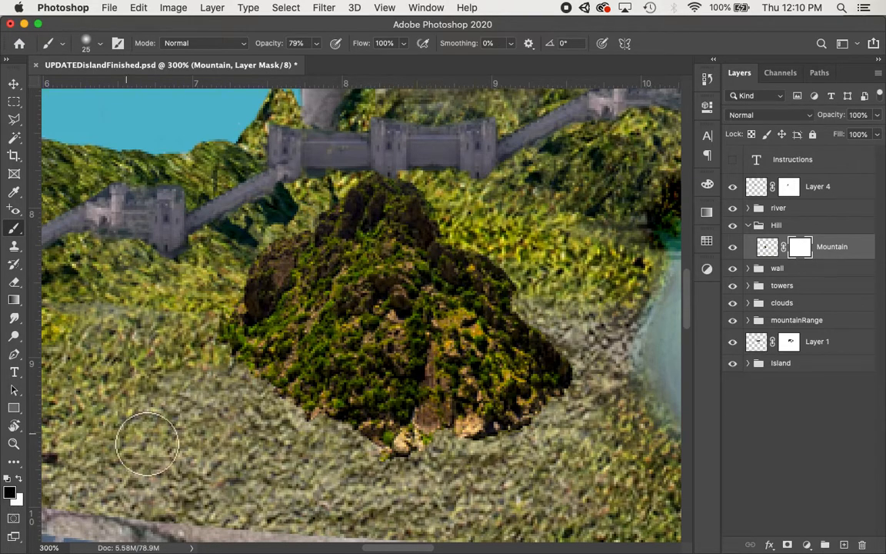
Paint black on the Mountain mask along the lower left edge, then paint white to restore part of the left slope.
mouse_move(243, 394)
mouse_down()
mouse_move(233, 342)
mouse_move(278, 403)
mouse_move(385, 445)
mouse_move(404, 469)
mouse_up()
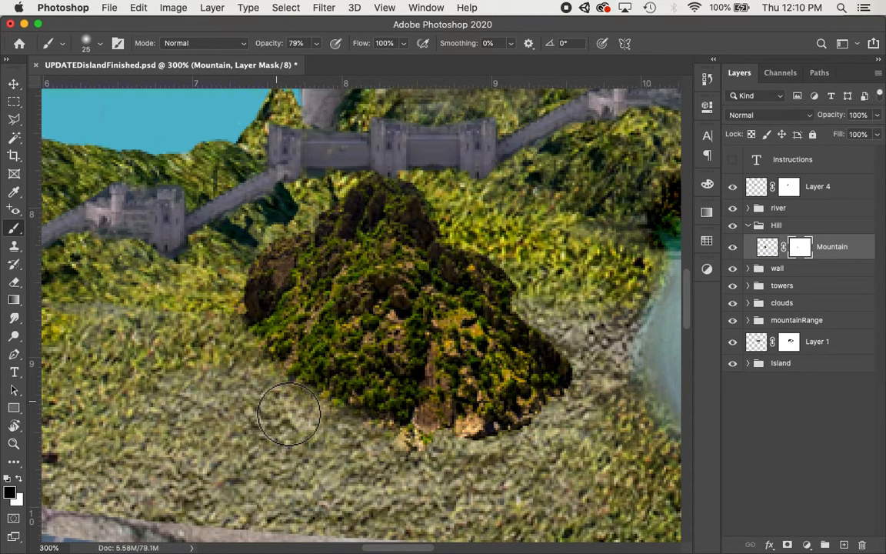
mouse_move(288, 413)
mouse_down()
mouse_move(348, 336)
mouse_move(300, 405)
mouse_move(326, 401)
mouse_move(329, 385)
mouse_move(322, 395)
mouse_up()
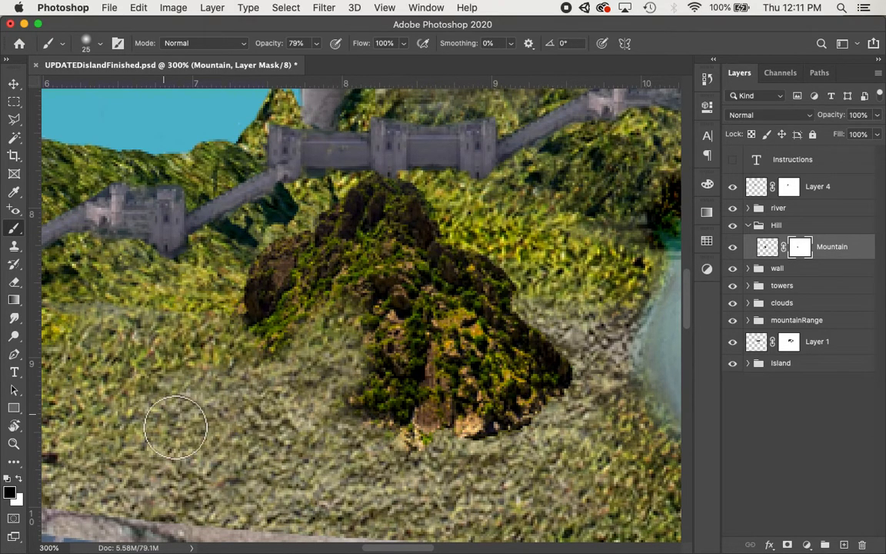
click(18, 479)
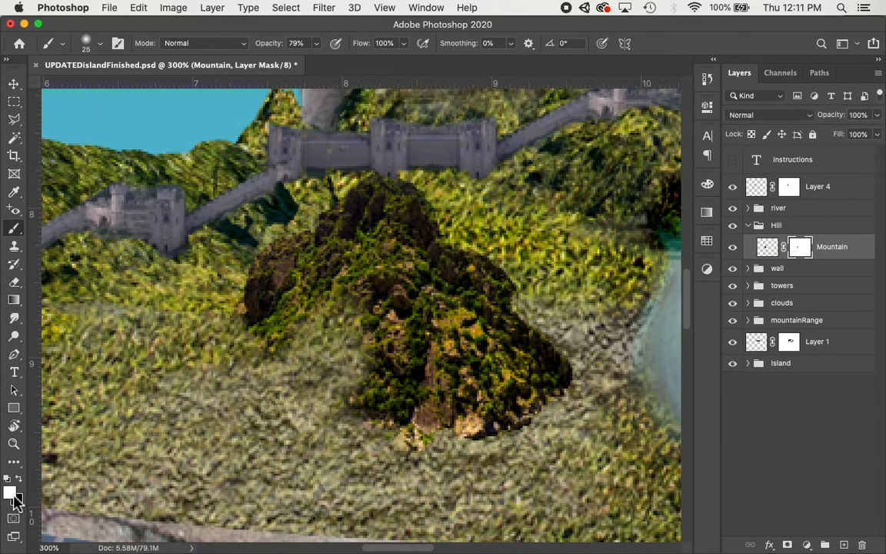
click(21, 481)
click(20, 482)
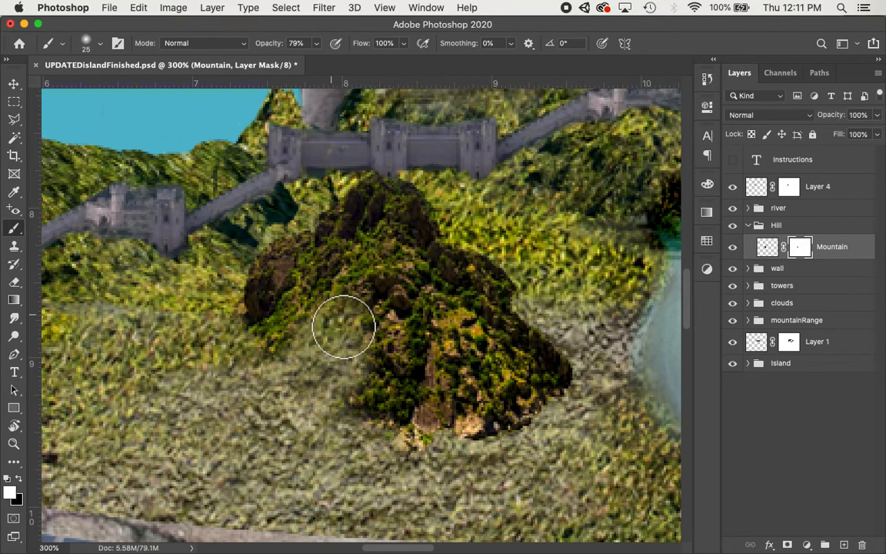
mouse_move(343, 323)
mouse_down()
mouse_move(385, 372)
mouse_move(326, 328)
mouse_move(382, 382)
mouse_move(314, 340)
mouse_move(338, 369)
mouse_move(318, 353)
mouse_up()
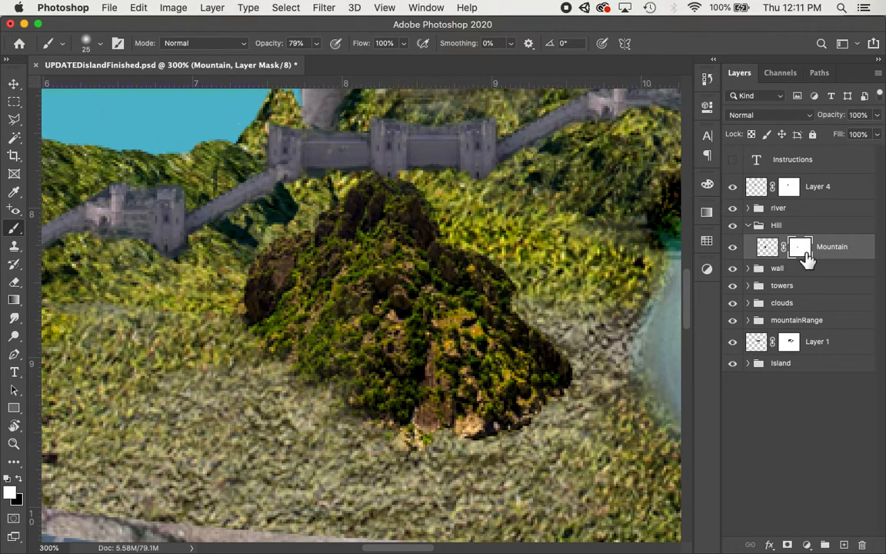
click(174, 8)
mouse_move(197, 48)
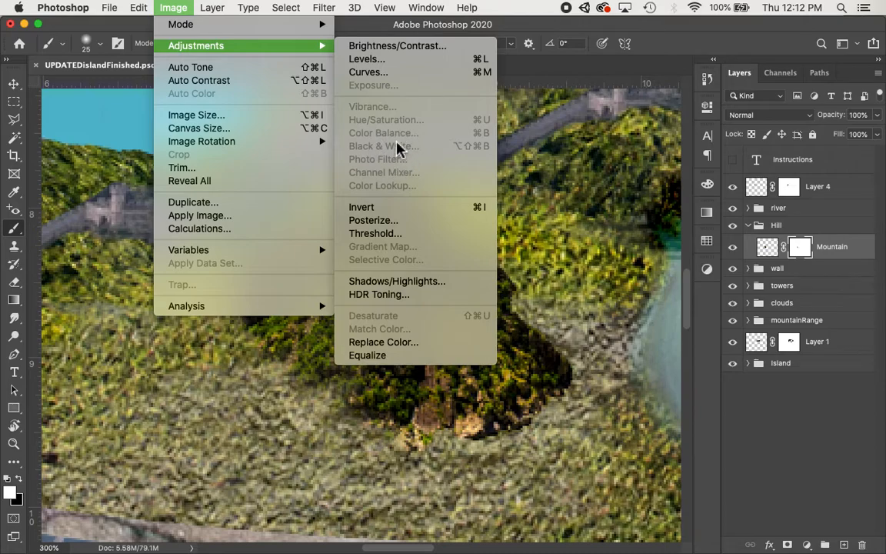
click(853, 261)
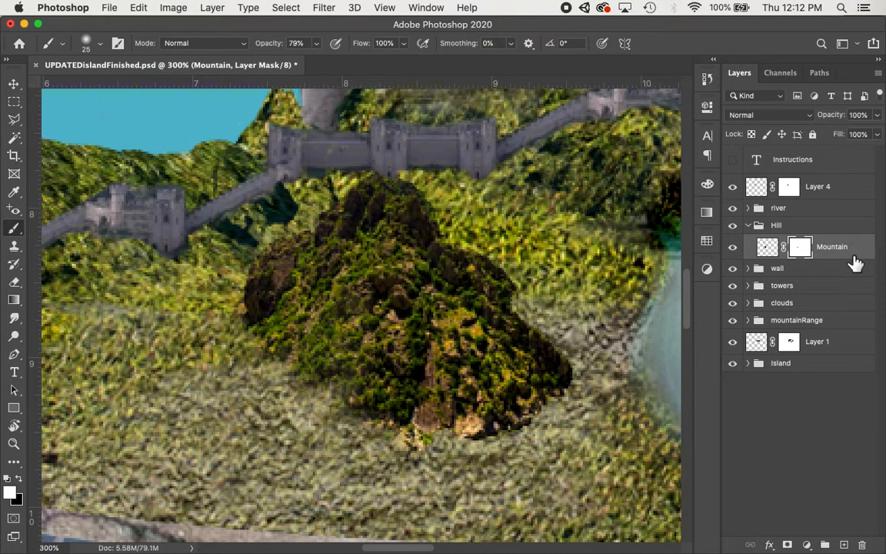
click(773, 254)
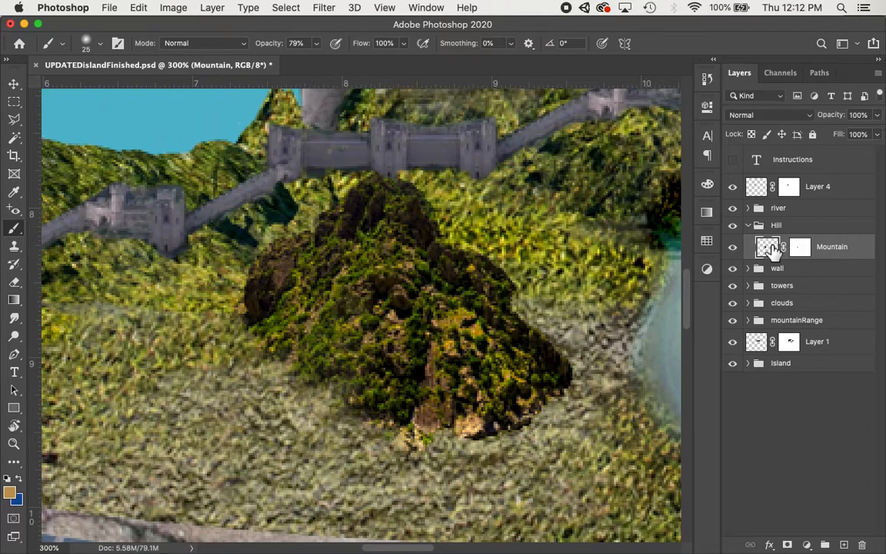
click(180, 9)
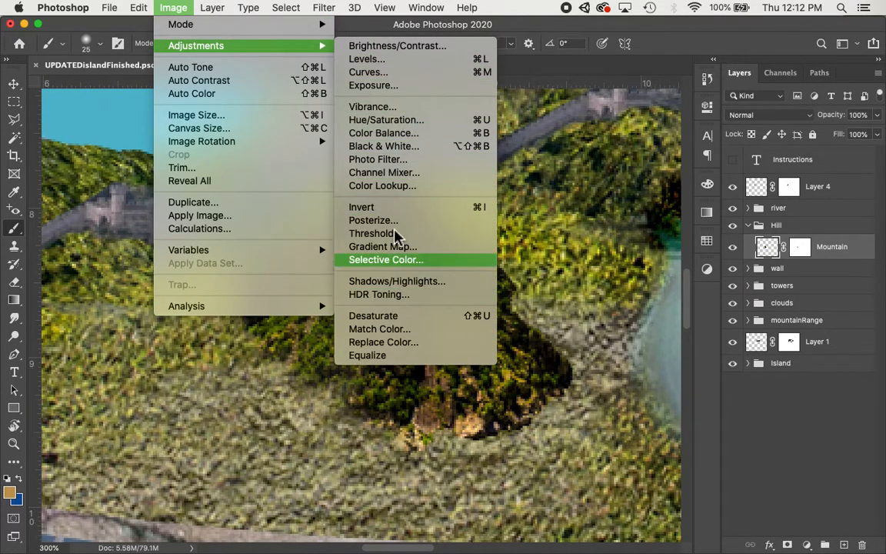
click(520, 19)
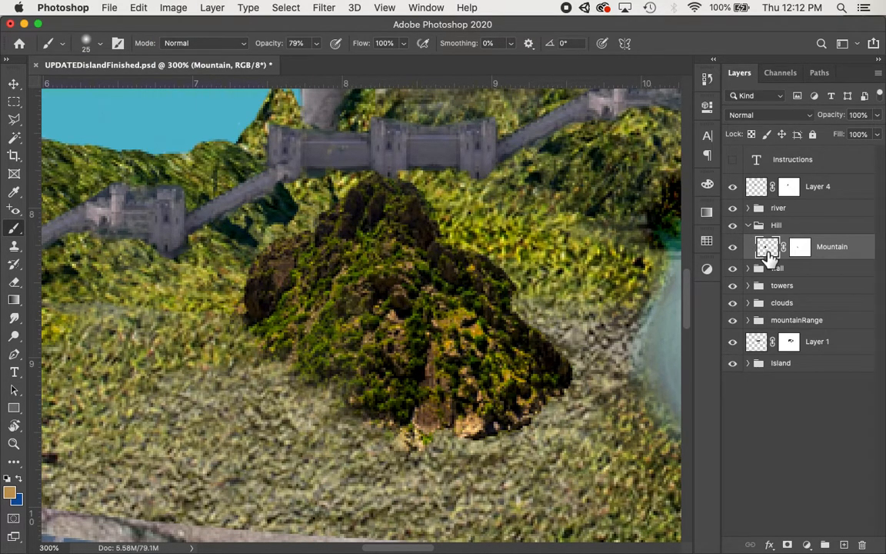
click(805, 248)
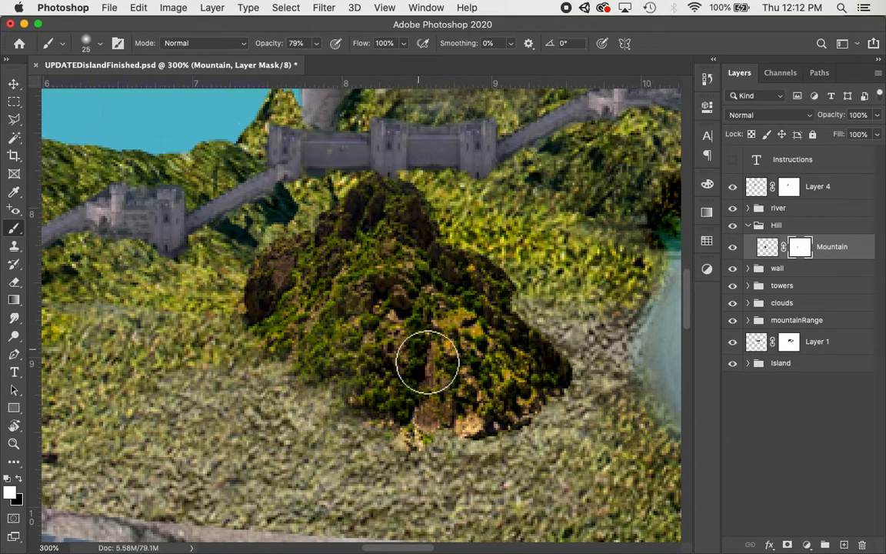
Paint black on the Mountain mask to fade the mountain's right edge into the hillside.
key(x)
mouse_move(400, 397)
mouse_down()
mouse_move(363, 433)
mouse_move(433, 467)
mouse_move(474, 466)
mouse_move(531, 443)
mouse_move(574, 409)
mouse_move(580, 386)
mouse_move(574, 352)
mouse_move(524, 277)
mouse_up()
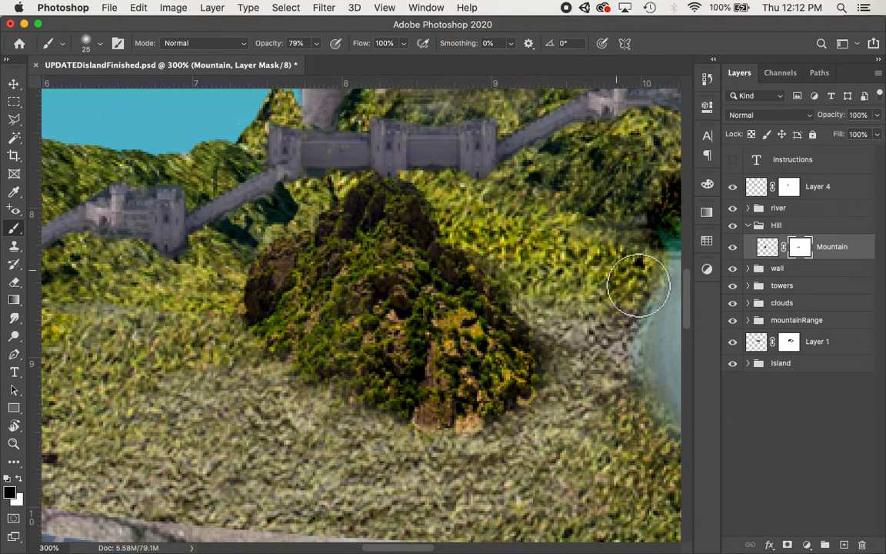
click(768, 248)
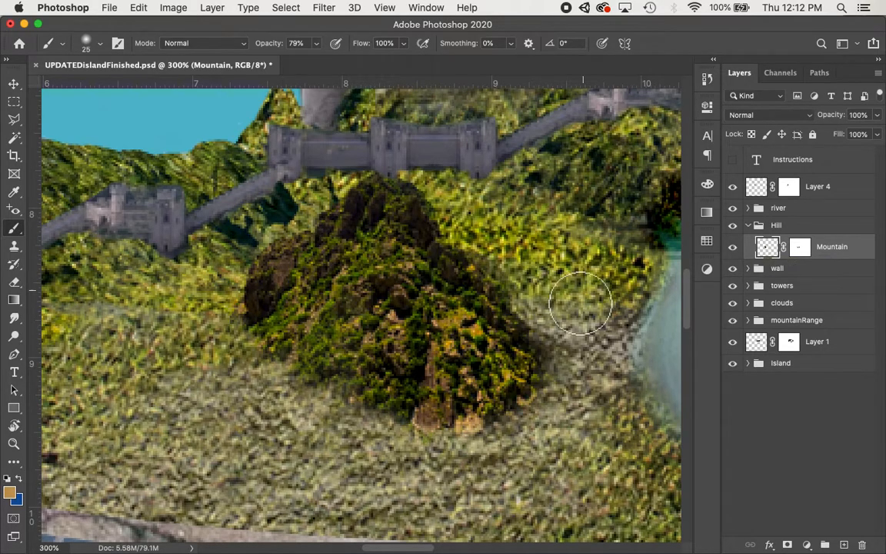
key(super+minus)
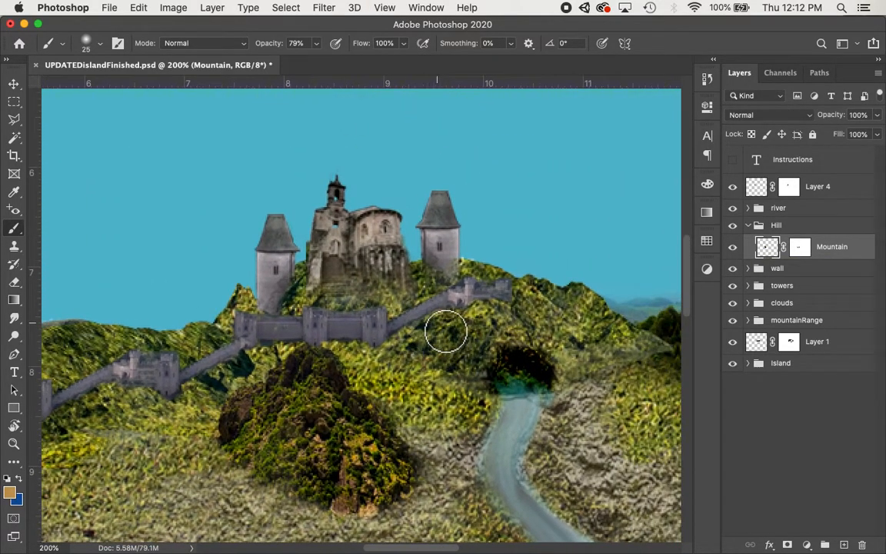